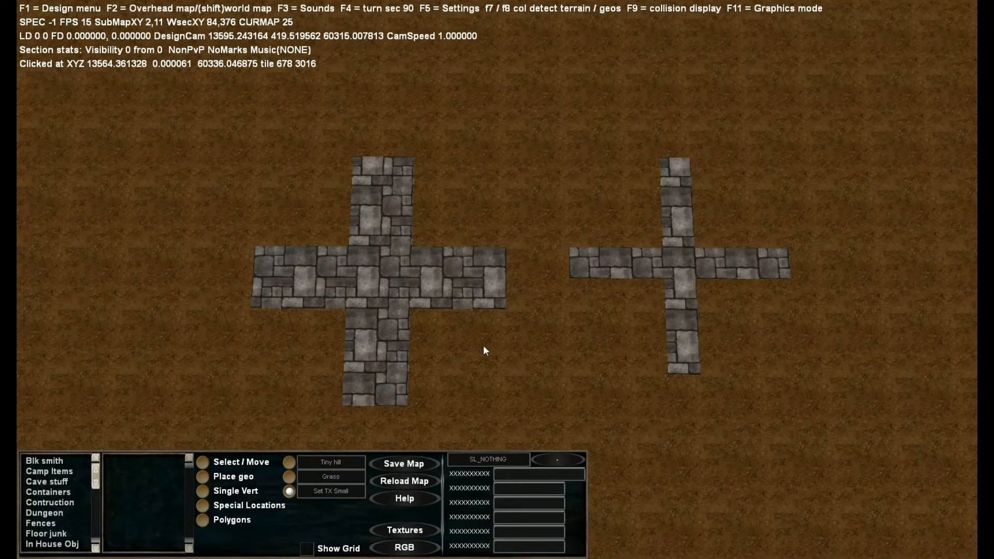
# Choose the first diagonal cut from the second page of textures and bevel the wide stone cross's upper-left and lower-right inner corners
pyautogui.click(403, 529)
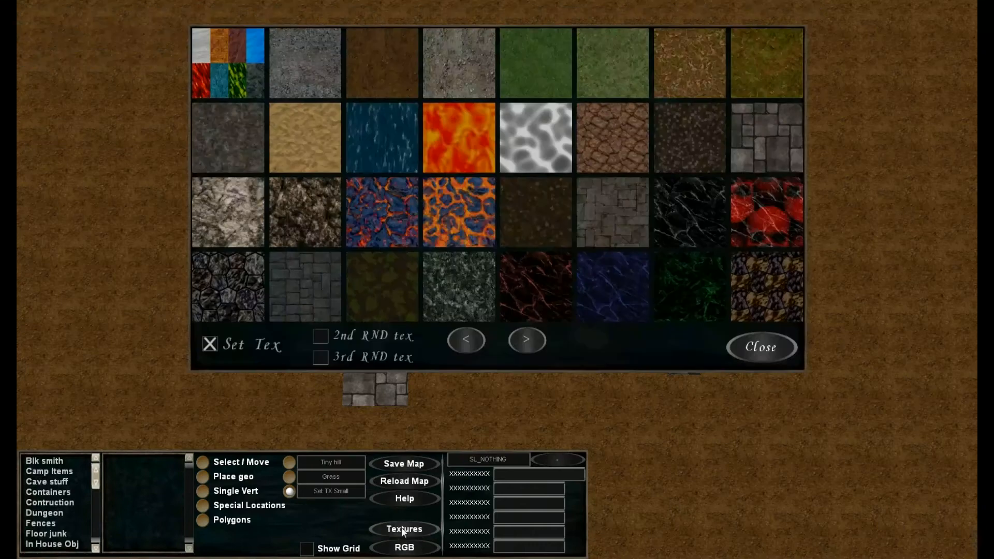
pyautogui.click(527, 341)
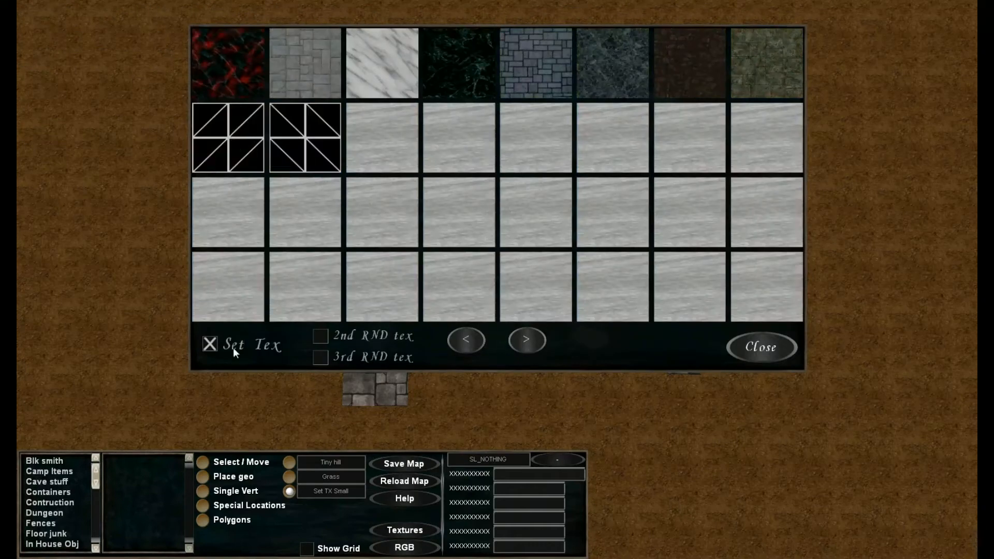
pyautogui.click(231, 141)
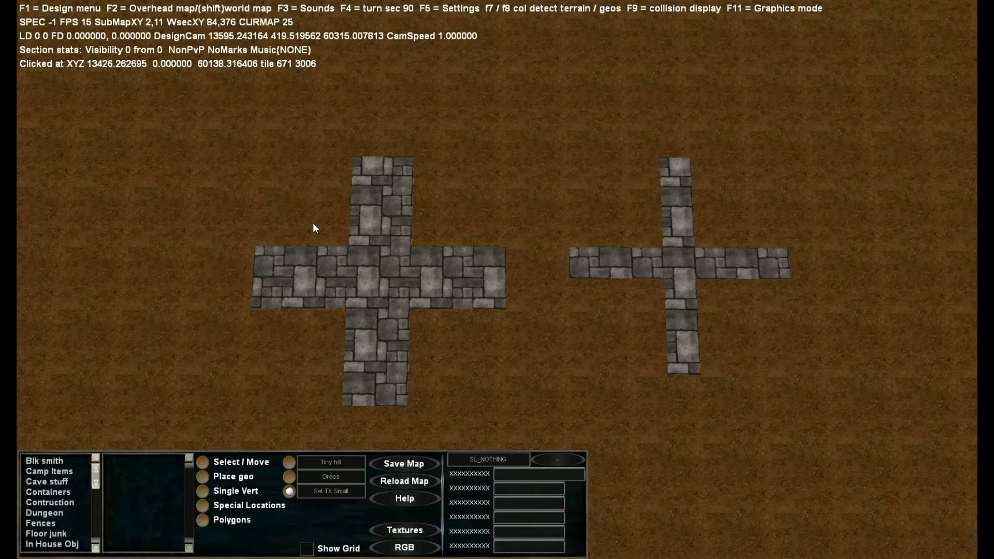
pyautogui.scroll(5, 312, 223)
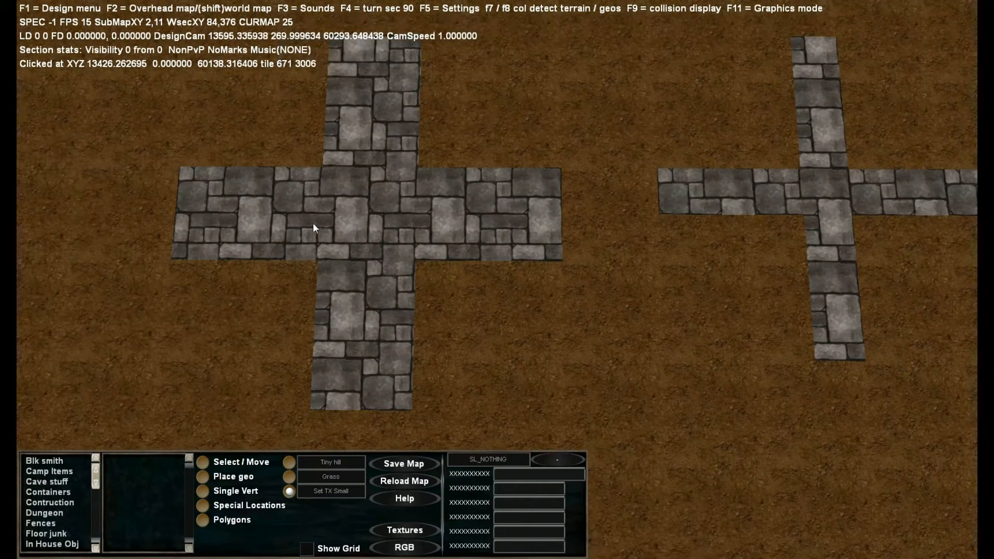
pyautogui.moveTo(313, 223); pyautogui.dragTo(351, 245, button='middle')
pyautogui.scroll(-3, 401, 248)
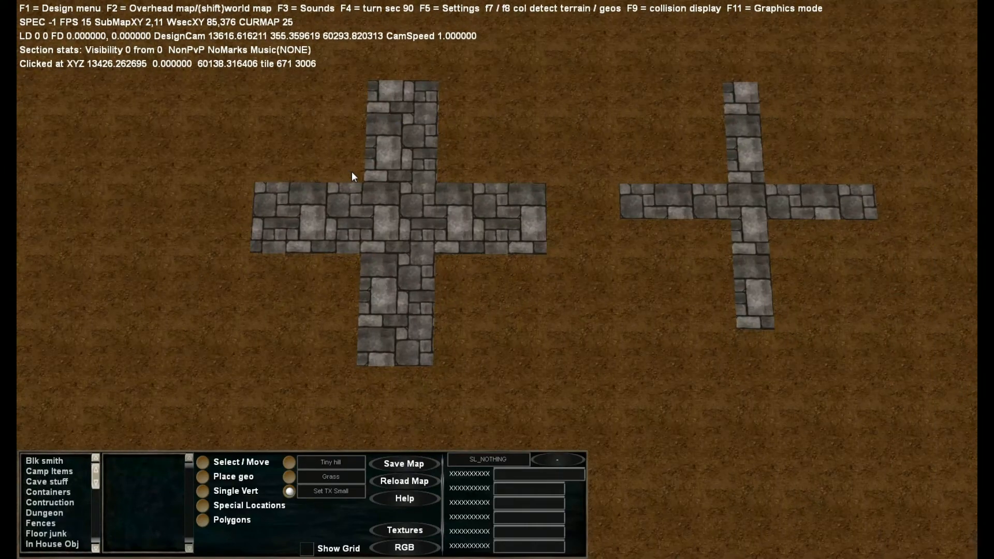
pyautogui.click(353, 174)
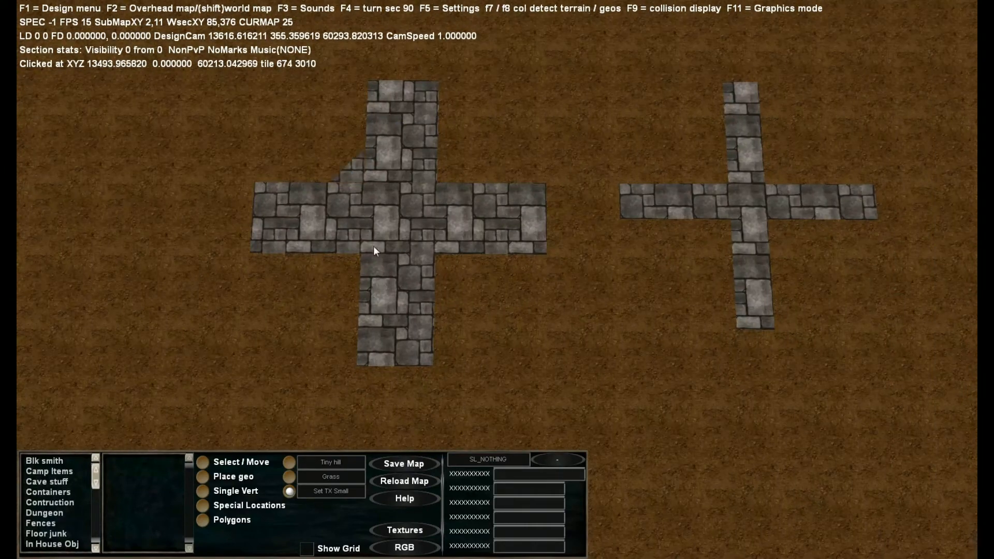
pyautogui.click(448, 269)
pyautogui.click(448, 269)
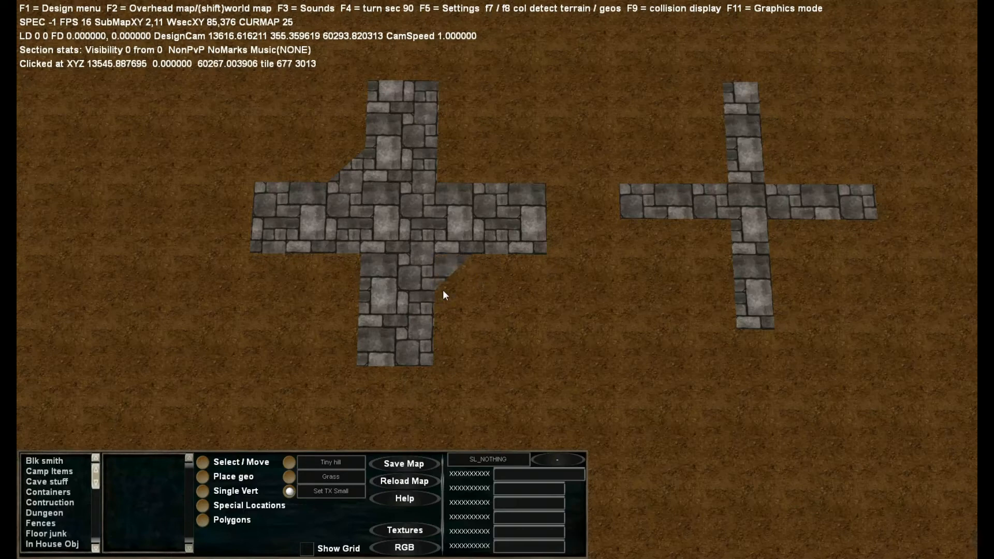
# Apply the same diagonal to the wide cross's upper-right inner corner and to one outer corner at the end of each arm
pyautogui.click(457, 175)
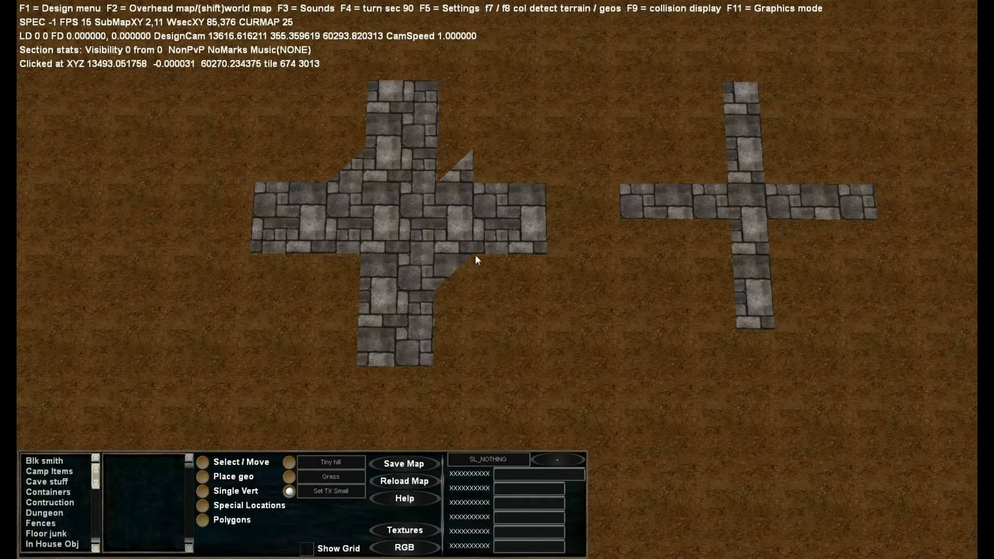
pyautogui.click(381, 90)
pyautogui.click(537, 242)
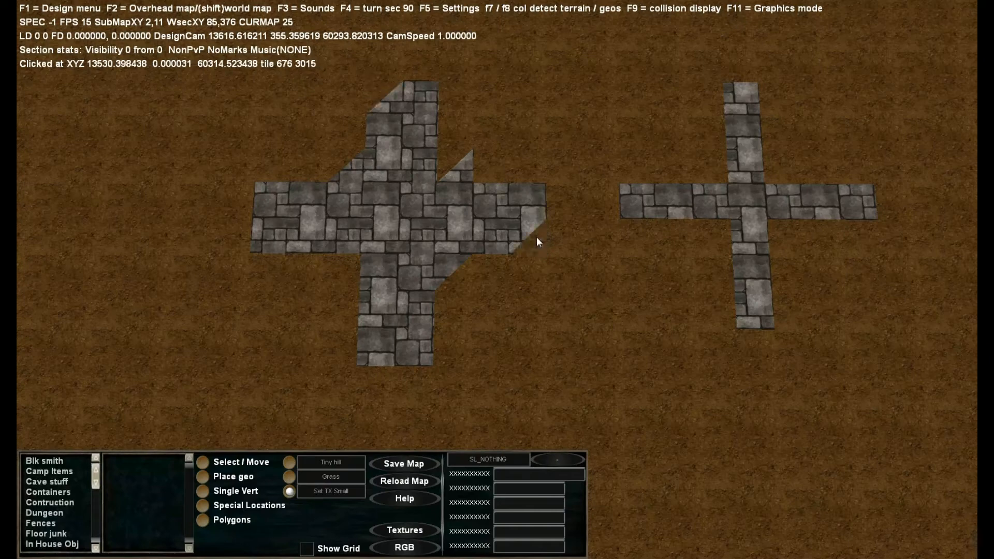
pyautogui.click(418, 357)
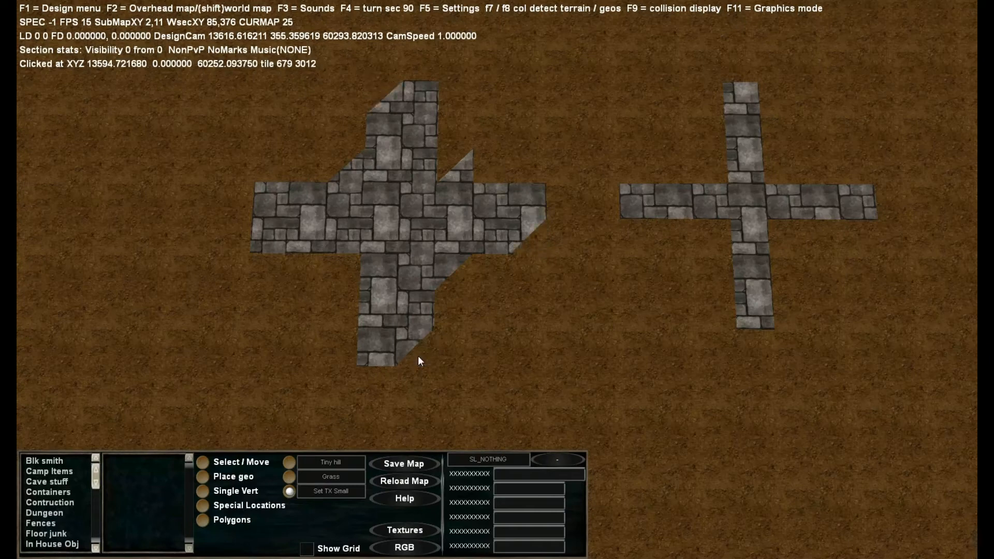
pyautogui.click(255, 189)
pyautogui.click(271, 198)
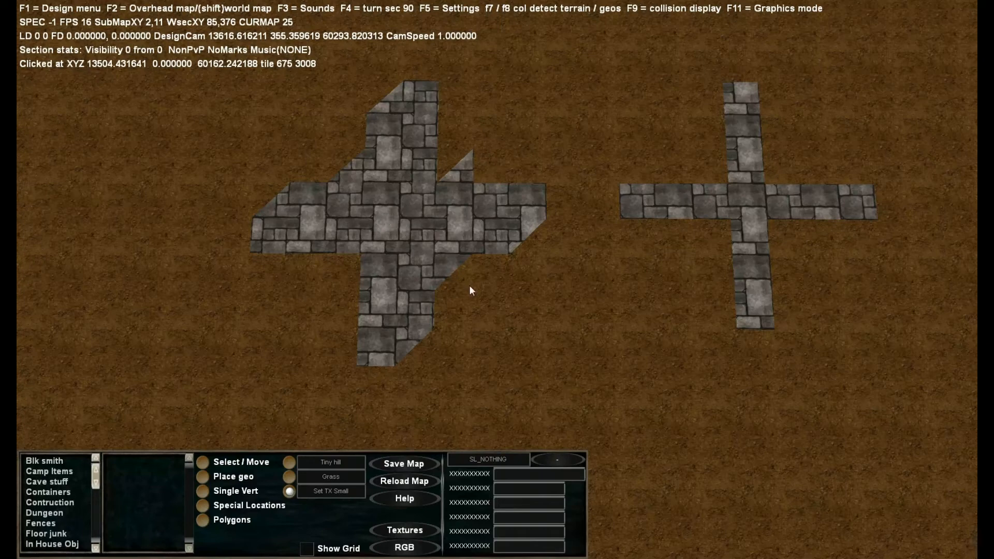
# Choose the opposite diagonal cut and bevel the wide cross's upper-right and lower-left inner corners and the remaining outer corner of each arm
pyautogui.click(408, 530)
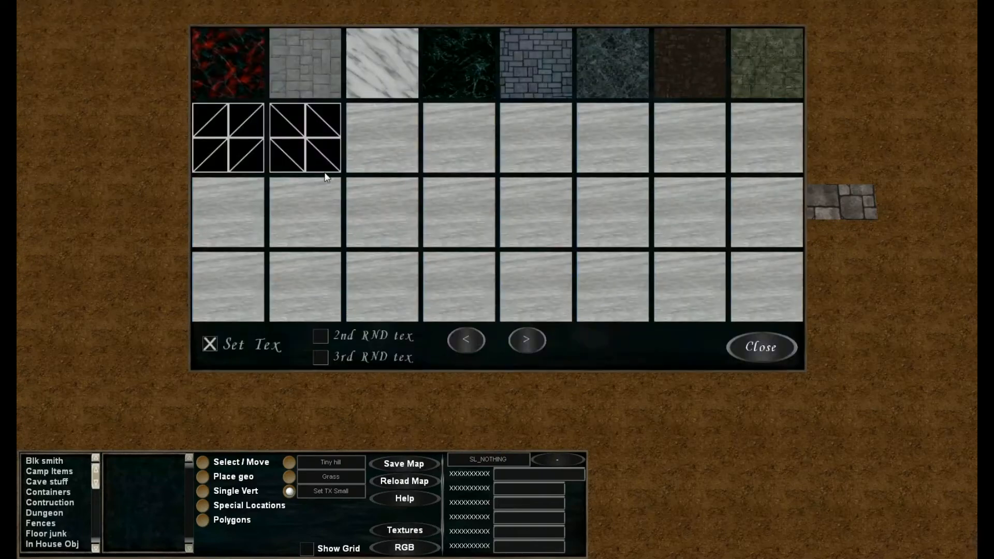
pyautogui.click(306, 137)
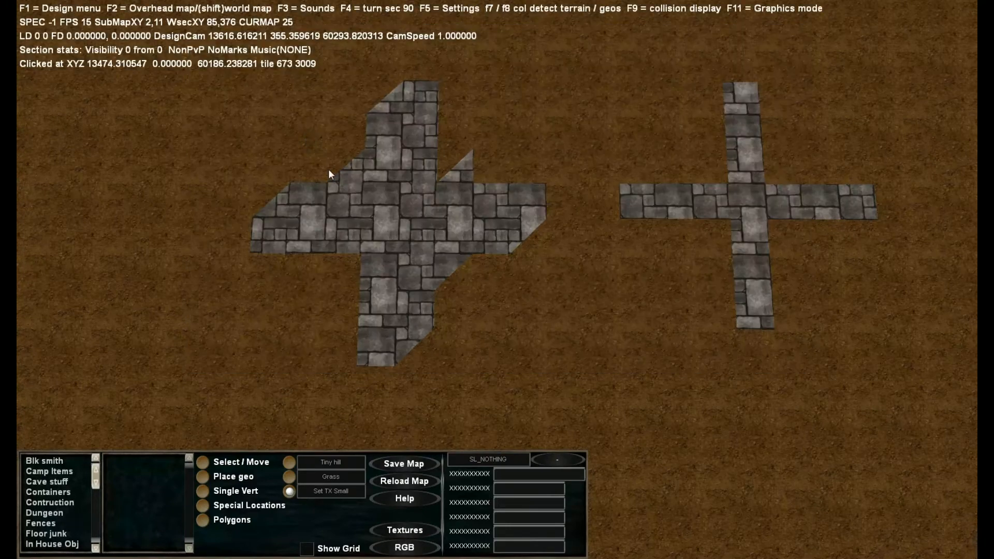
pyautogui.click(459, 168)
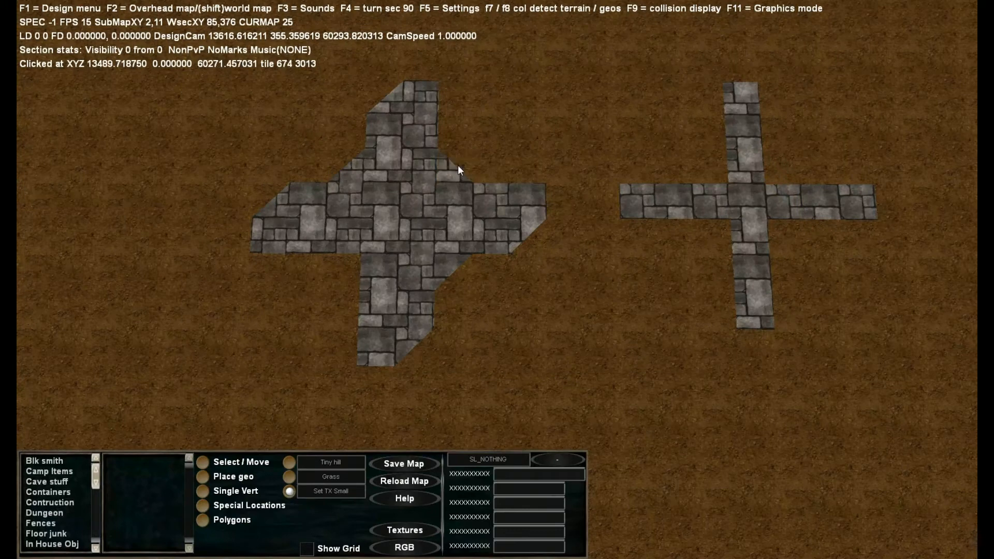
pyautogui.click(537, 203)
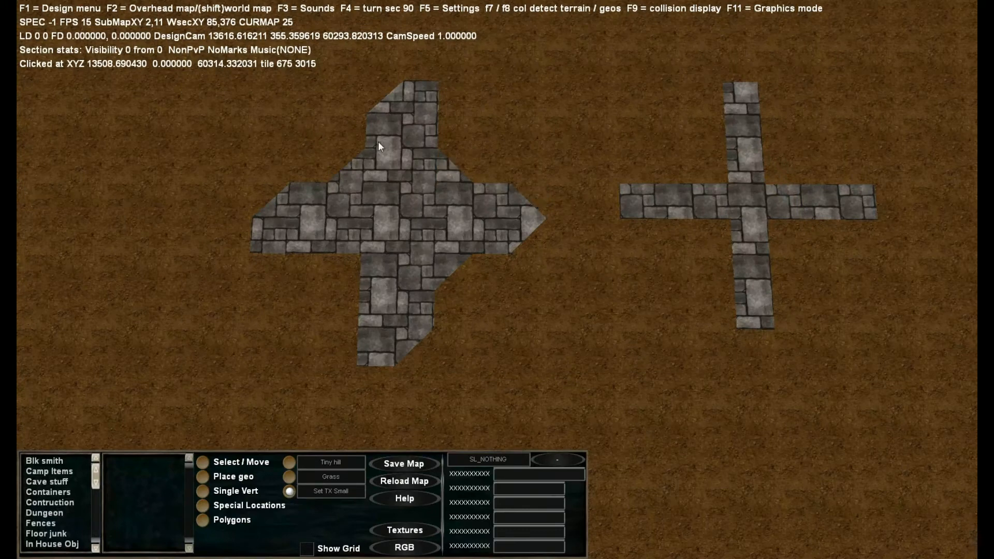
pyautogui.click(347, 270)
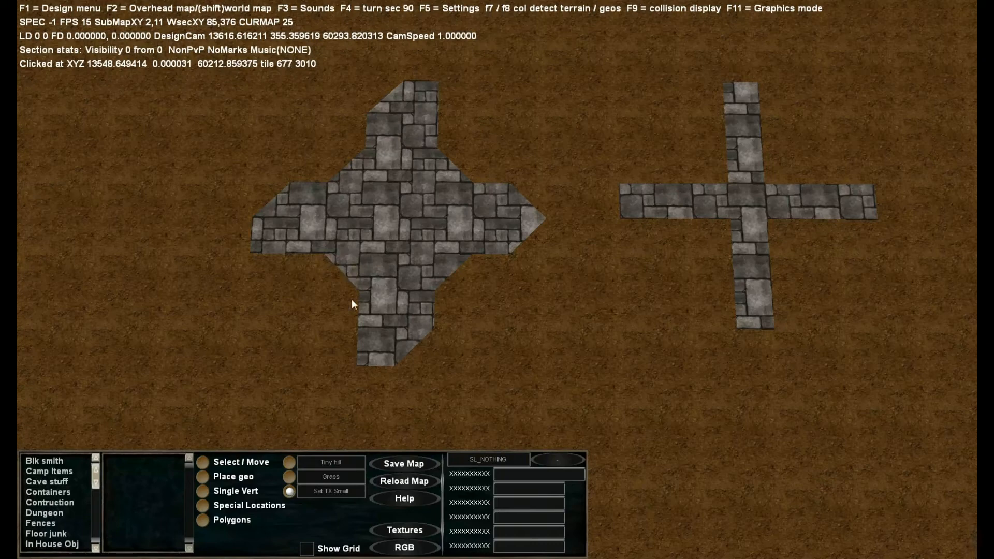
pyautogui.click(368, 357)
pyautogui.click(267, 243)
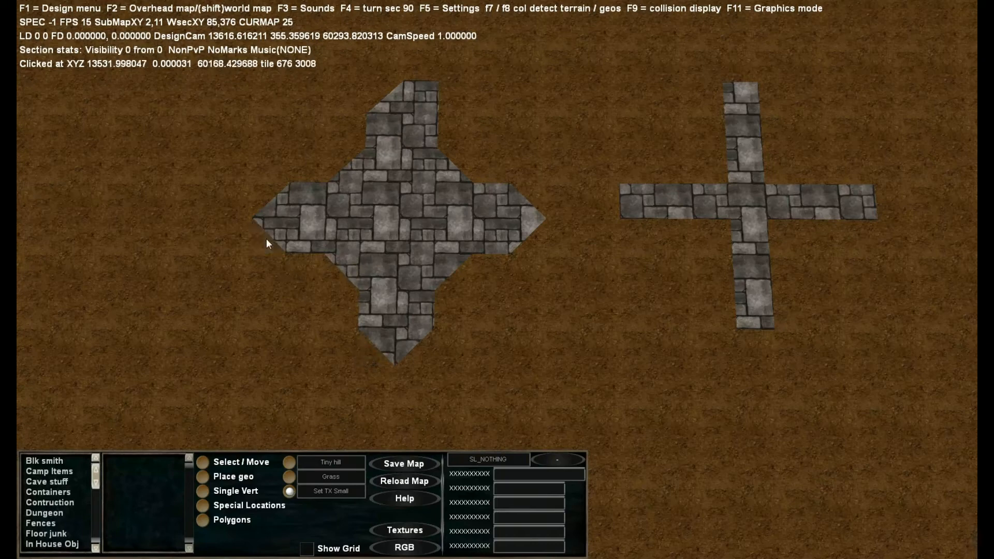
pyautogui.click(427, 92)
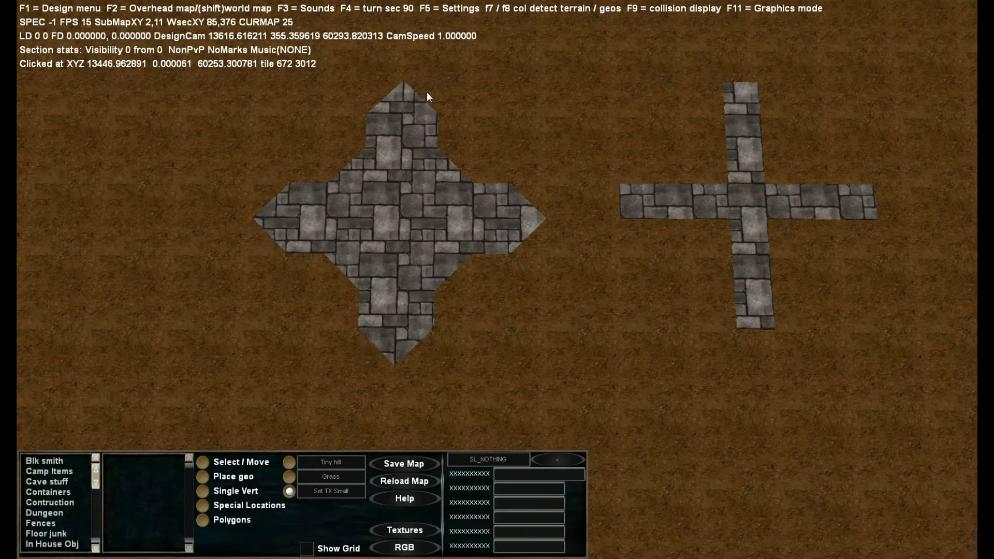
# Bevel the narrow cross's lower-left and upper-right inner corners with the diagonal cut and apply it to the end of its left arm
pyautogui.press('Right')
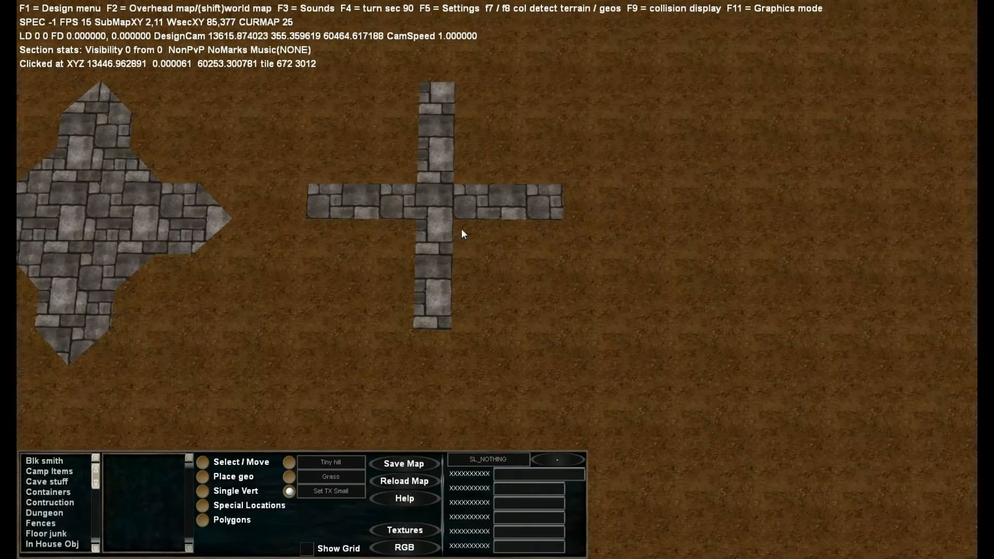
pyautogui.press('Up')
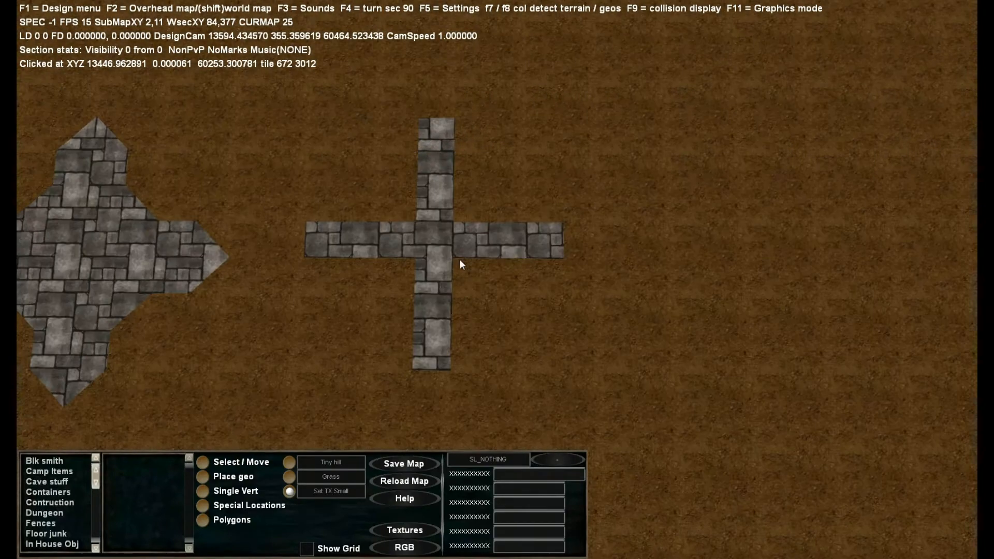
pyautogui.click(401, 279)
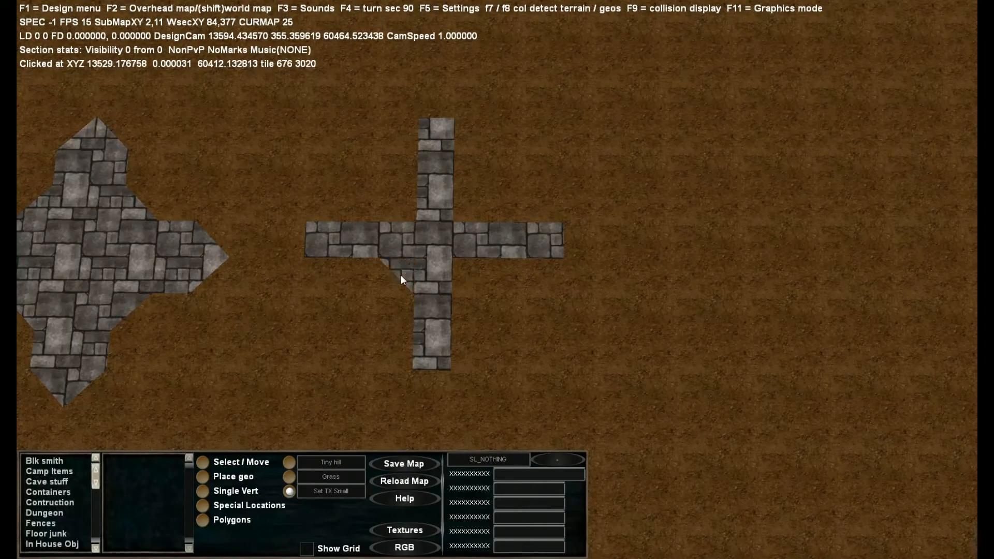
pyautogui.click(465, 205)
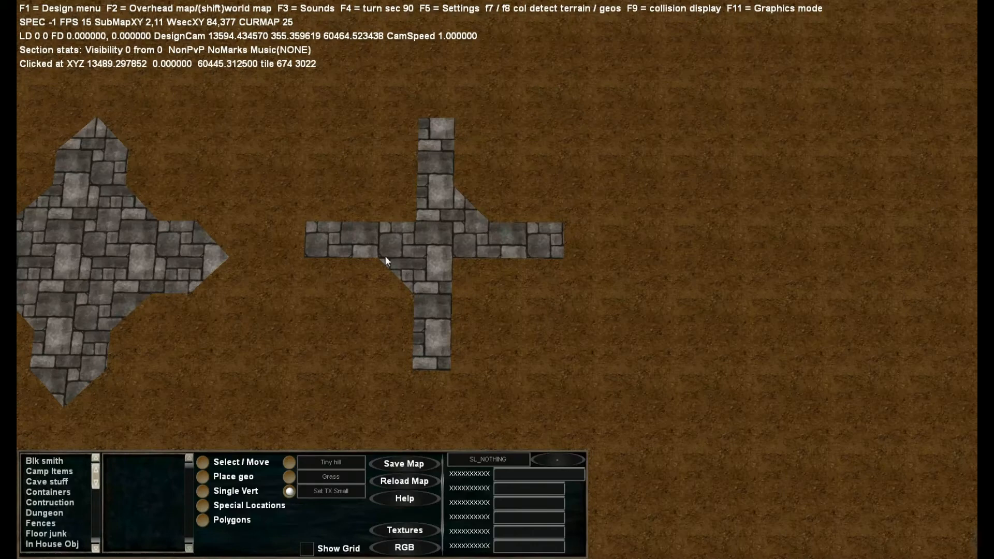
pyautogui.press('a')
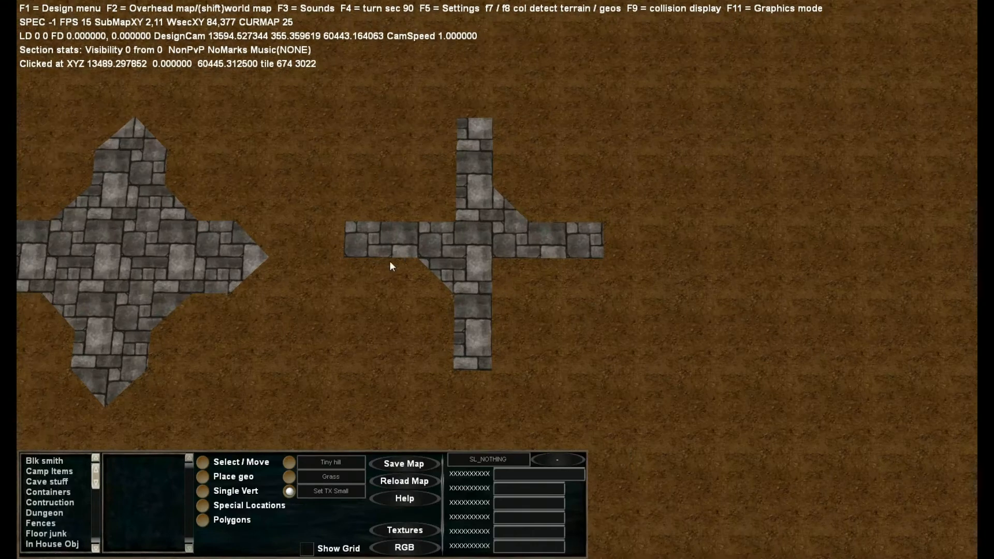
pyautogui.click(358, 240)
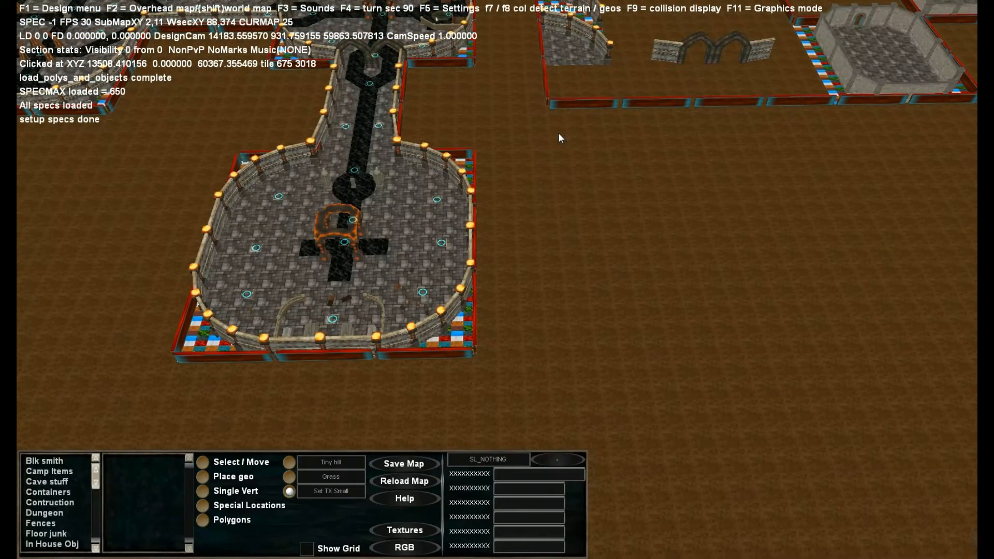
# Review the area saving and loading options in the Home/End area settings, leaving the save name blank
pyautogui.moveTo(561, 130); pyautogui.dragTo(560, 130, button='right')
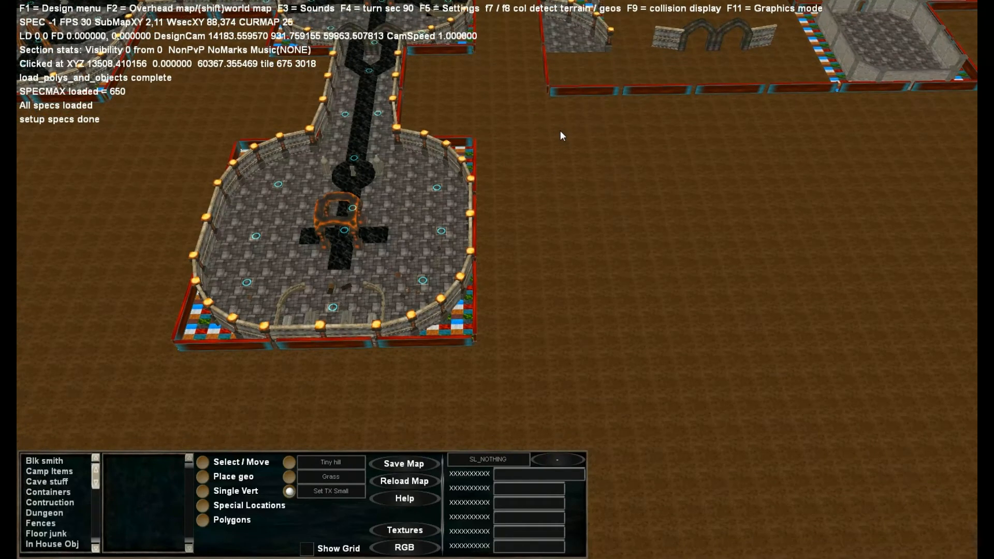
pyautogui.press('F5')
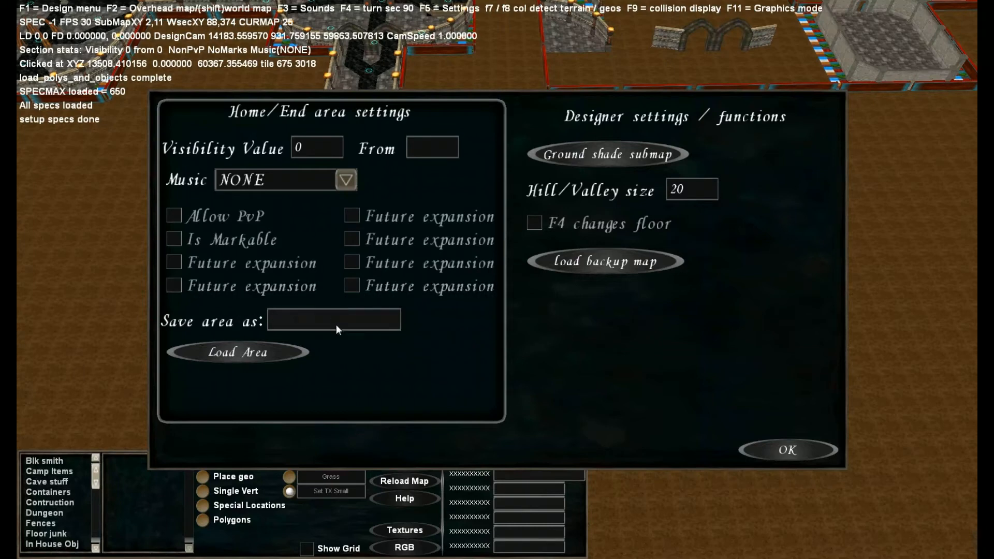
pyautogui.click(320, 321)
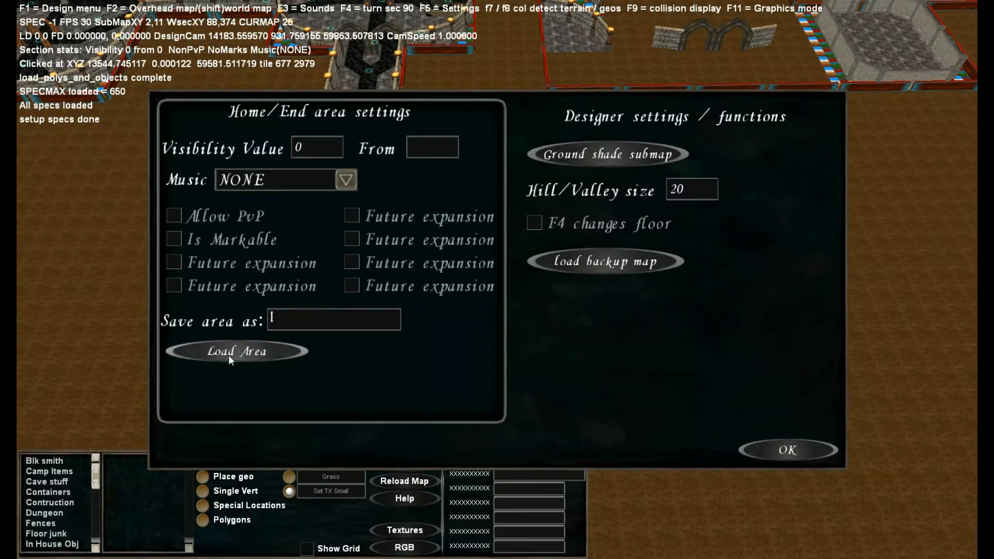
pyautogui.click(793, 451)
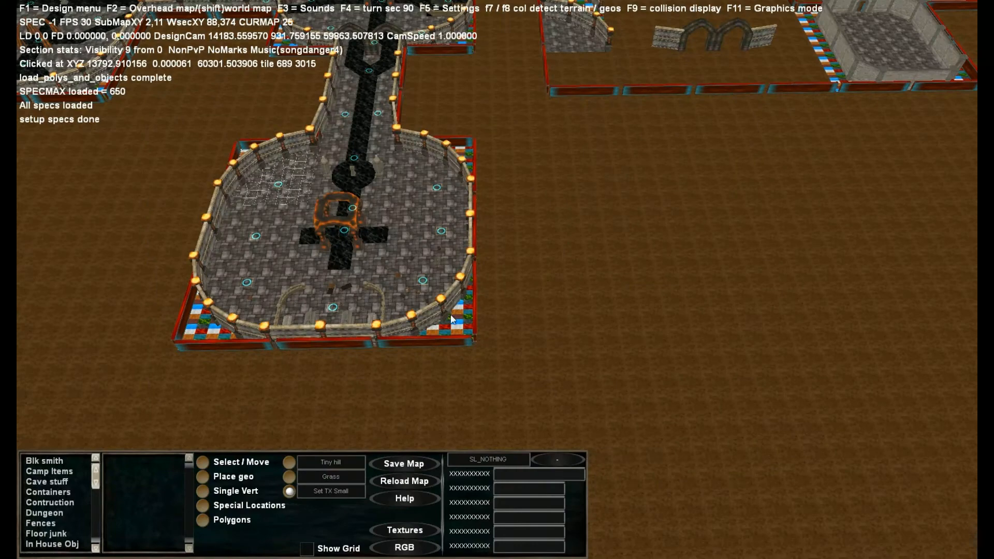
# Mark the rounded stone arena's far corners as the Home/End area and paste a copy on the empty ground beside it
pyautogui.press('Right')
pyautogui.press('Down')
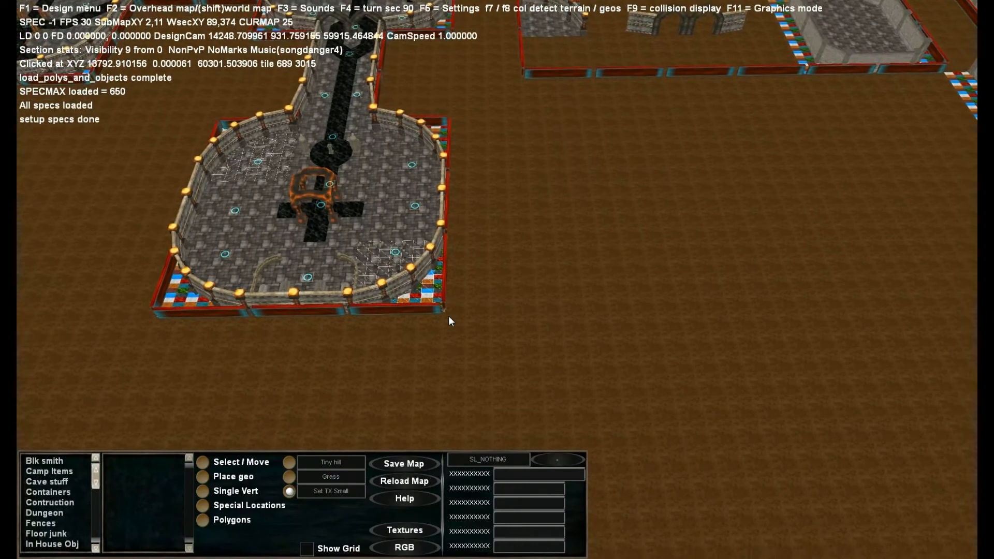
pyautogui.press('Right')
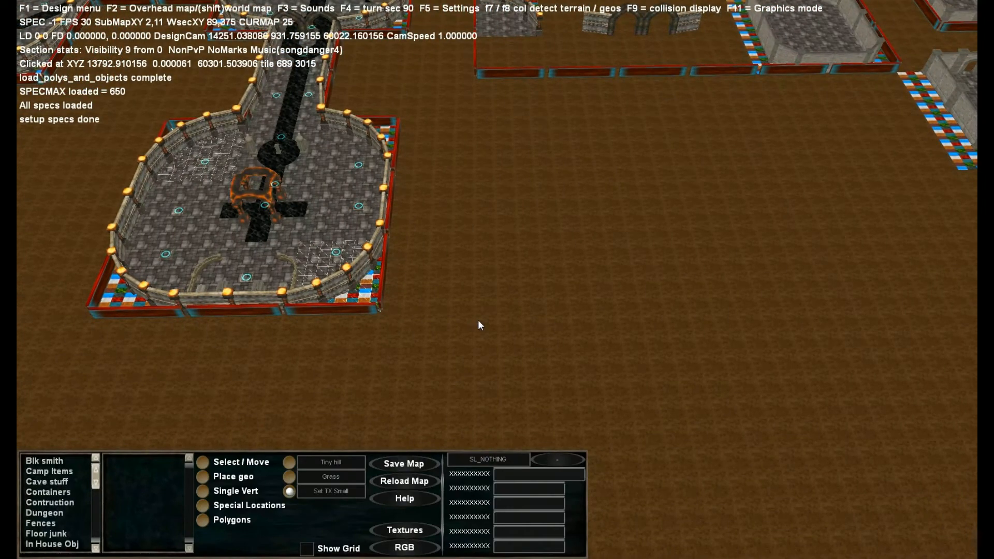
pyautogui.click(524, 284)
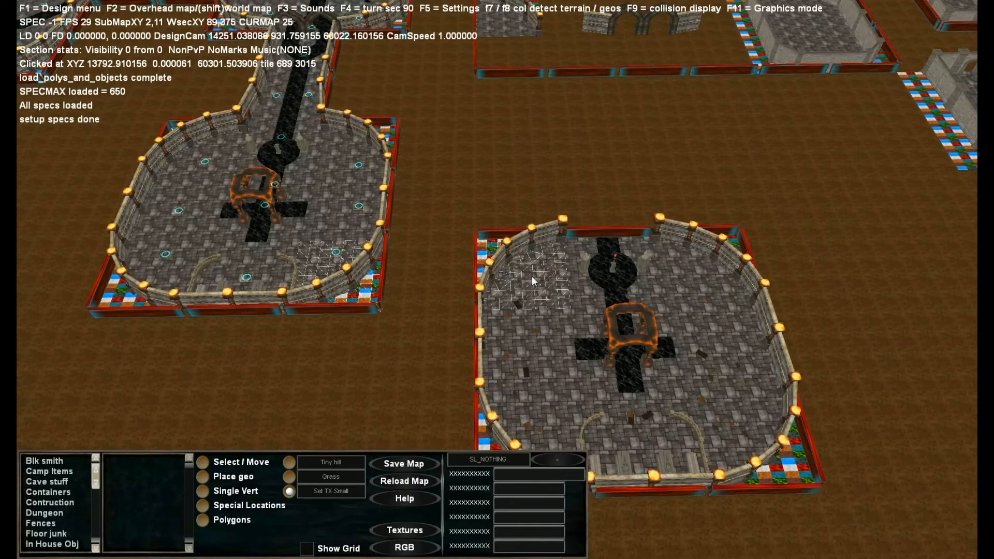
# Load the saved area HomeEndArea.dat onto the empty ground in front of the original stone arena
pyautogui.press('Left')
pyautogui.press('Down')
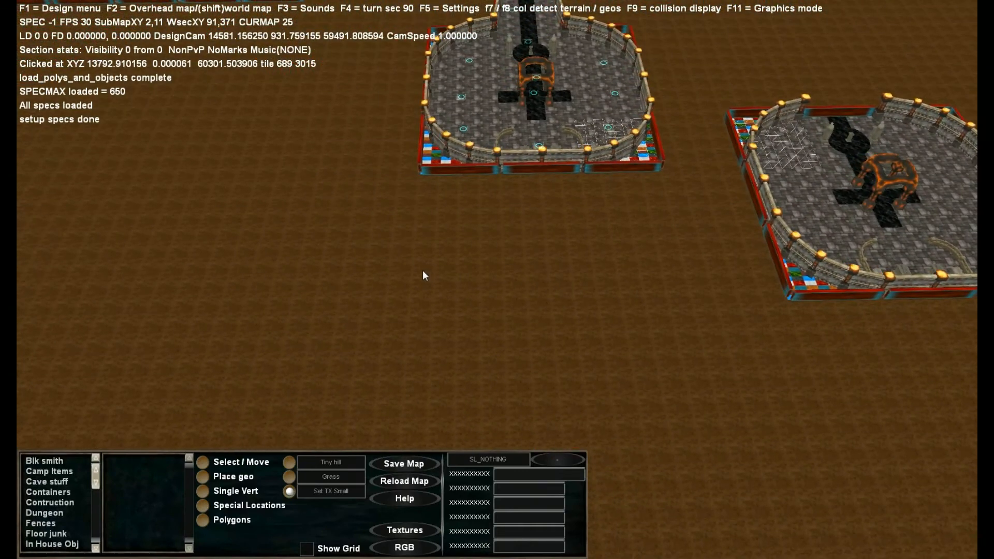
pyautogui.click(414, 270)
pyautogui.press('Right')
pyautogui.press('Down')
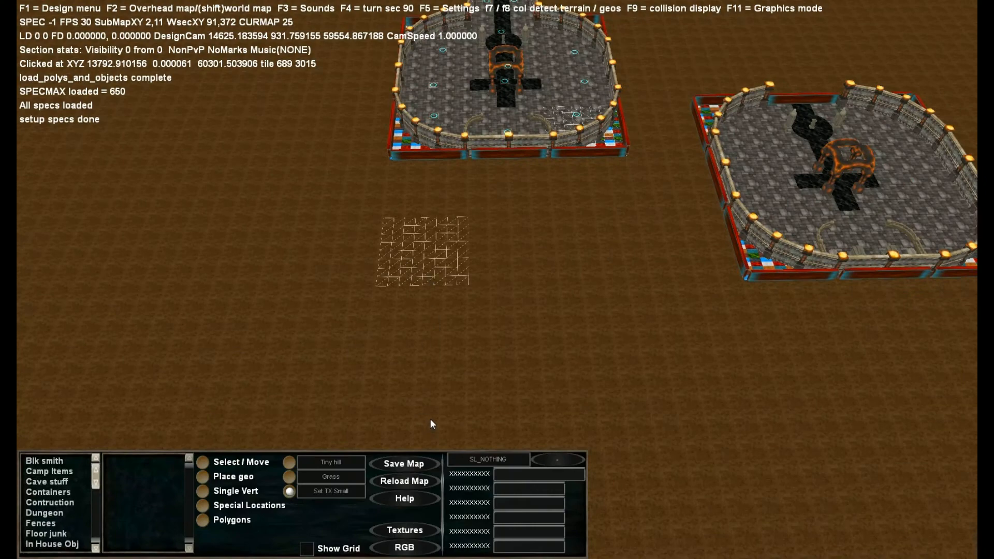
pyautogui.press('F5')
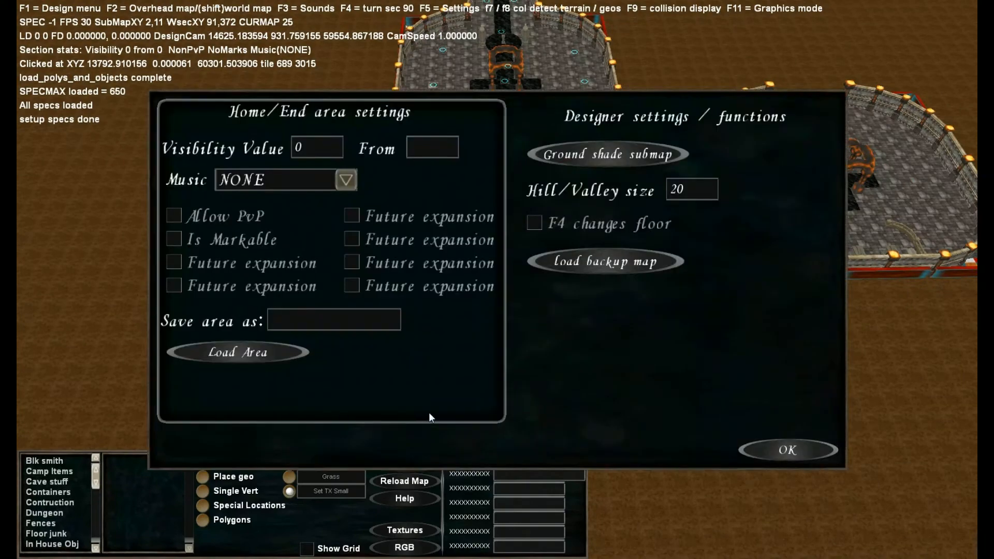
pyautogui.click(241, 354)
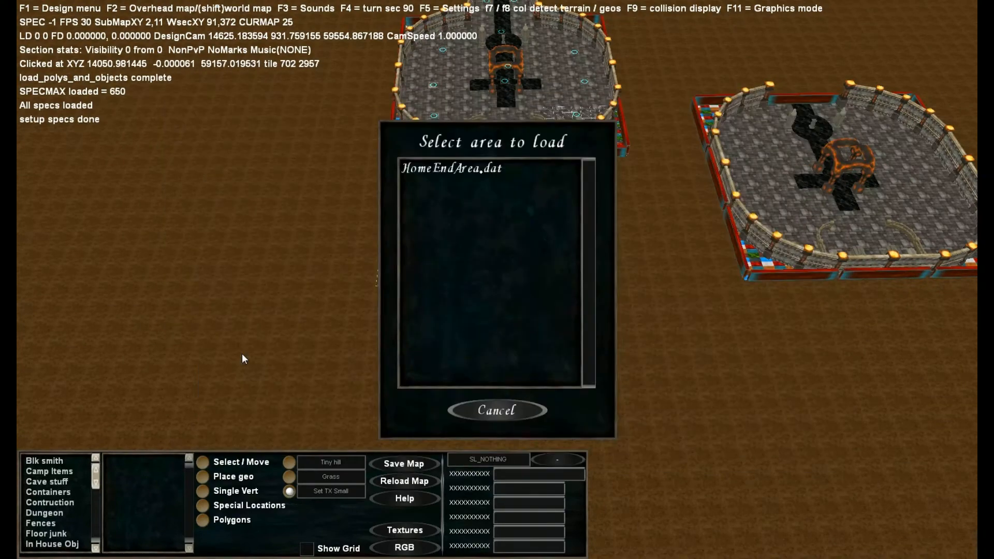
pyautogui.click(452, 168)
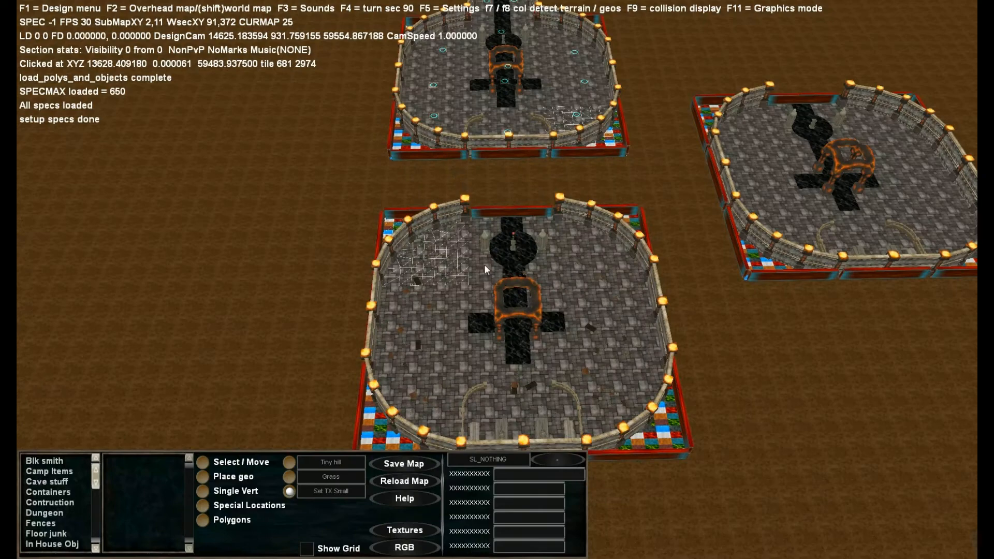
# Mark the original stone arena as the Home/End area and save it under the name vol dungeon
pyautogui.press('Up')
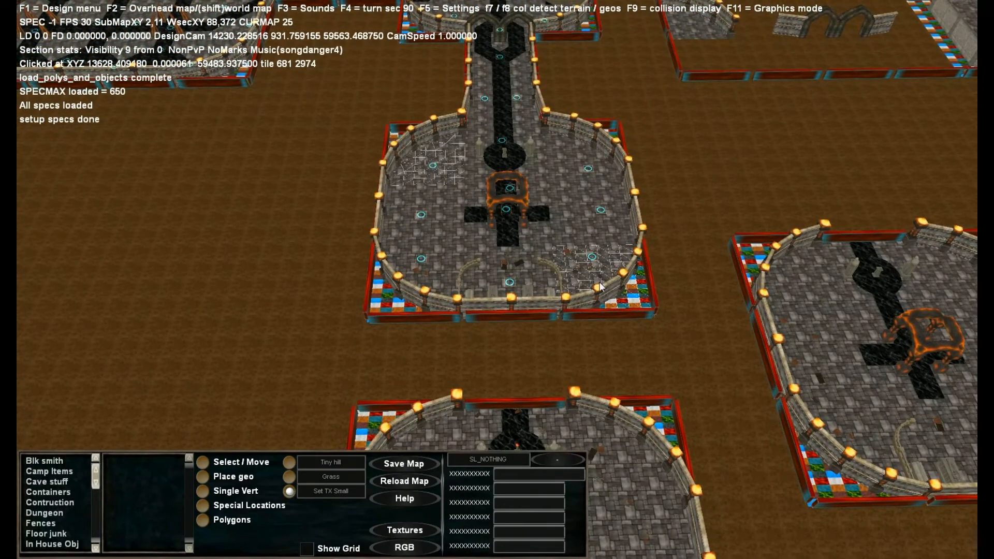
pyautogui.press('F5')
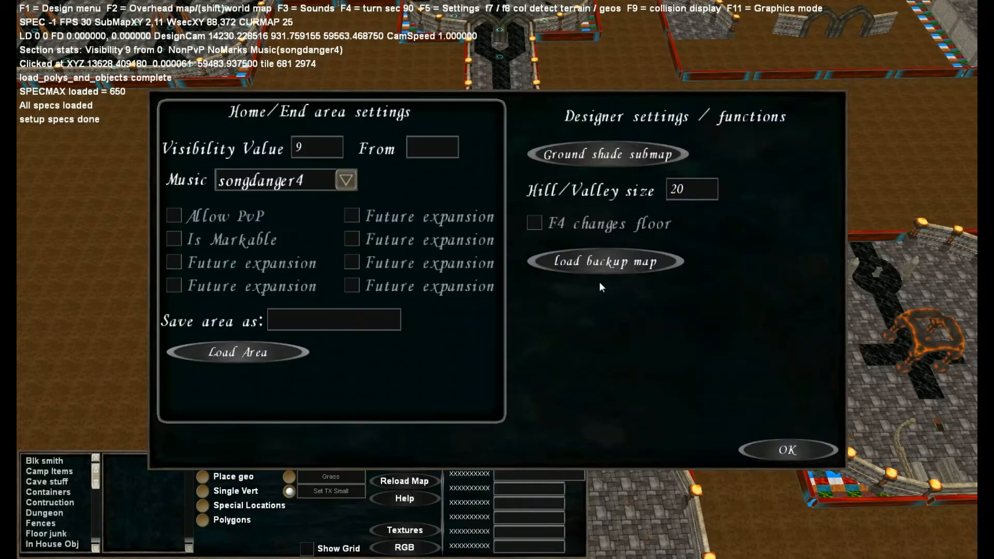
pyautogui.click(355, 322)
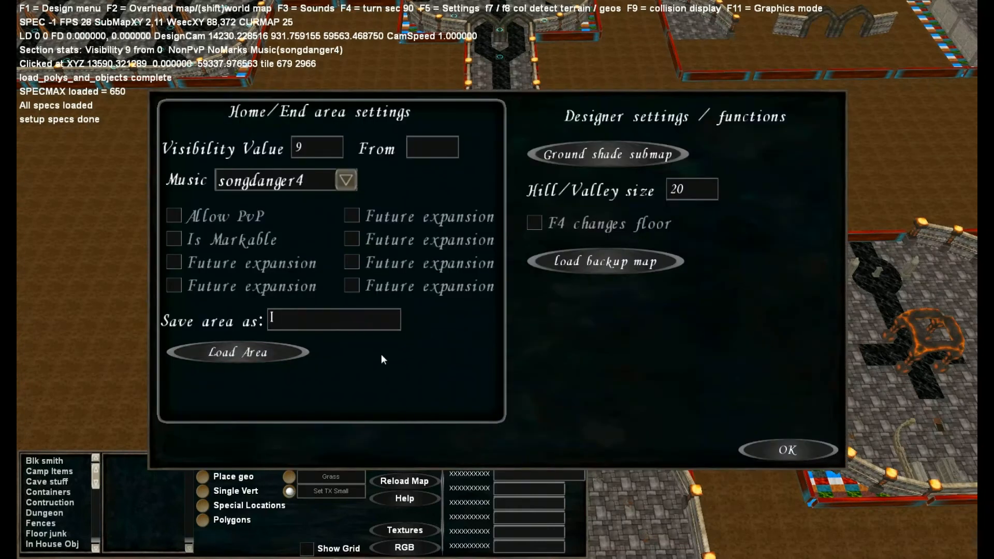
pyautogui.write('voll')
pyautogui.write(' dungeon')
pyautogui.press('Return')
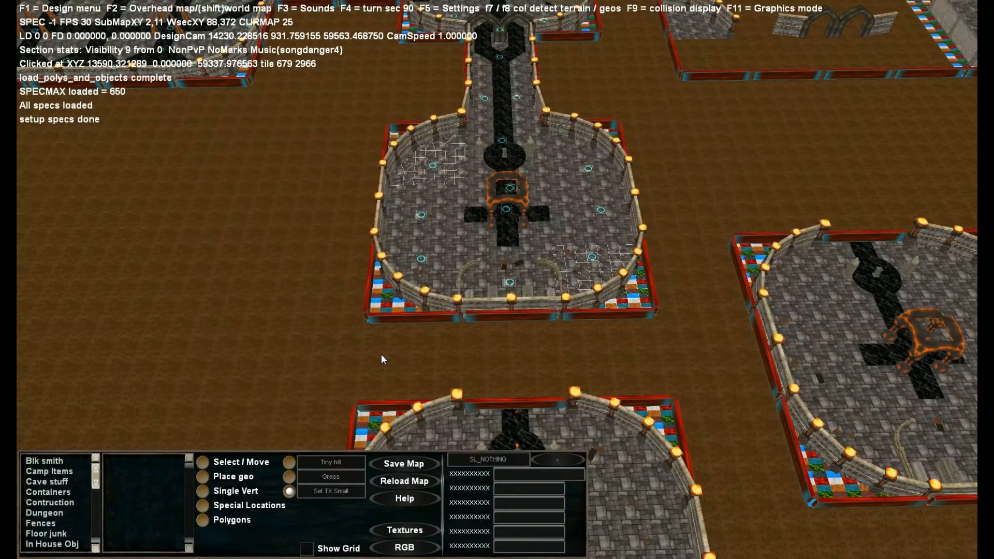
# Load the saved area vol dungeon.dat onto the empty ground to the left of the original arena
pyautogui.press('s')
pyautogui.press('a')
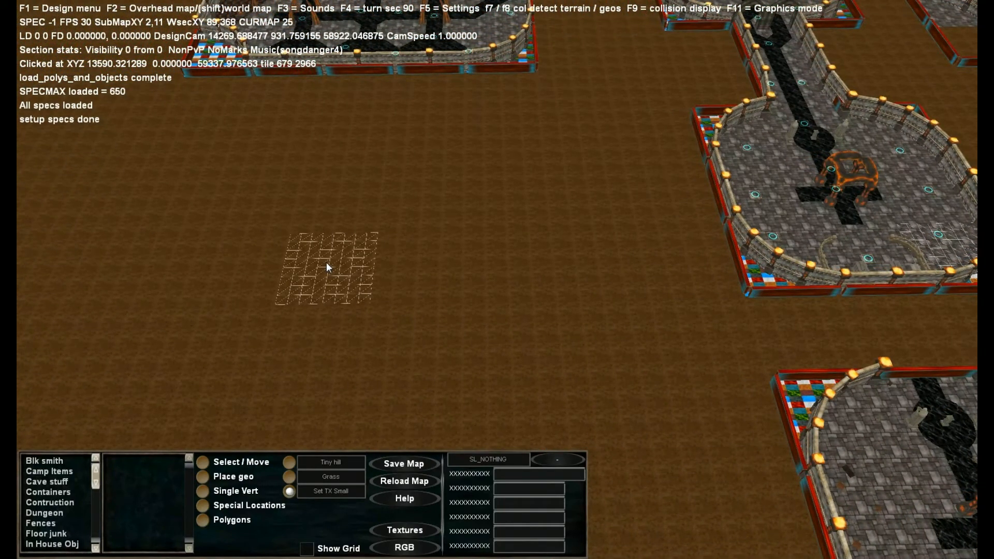
pyautogui.press('F5')
pyautogui.click(239, 353)
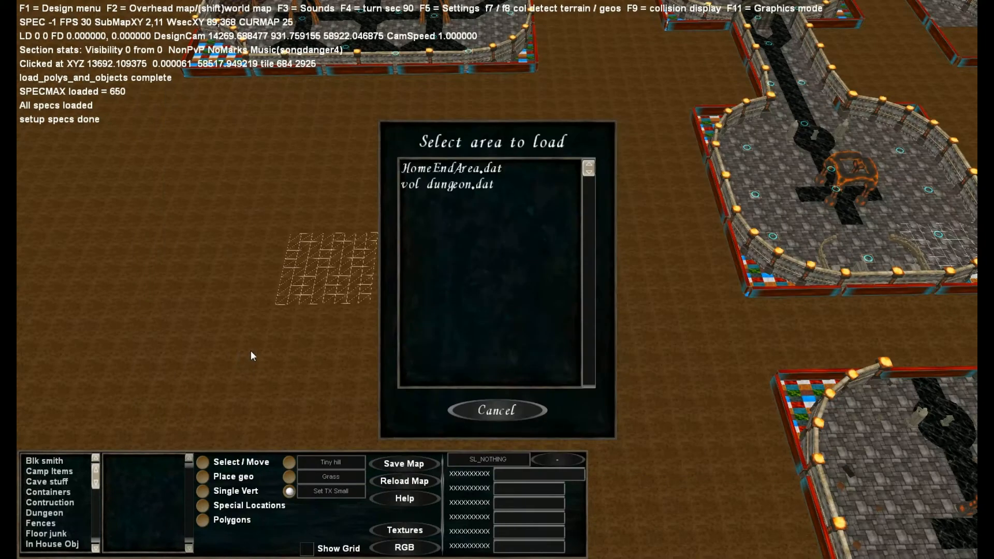
pyautogui.click(452, 185)
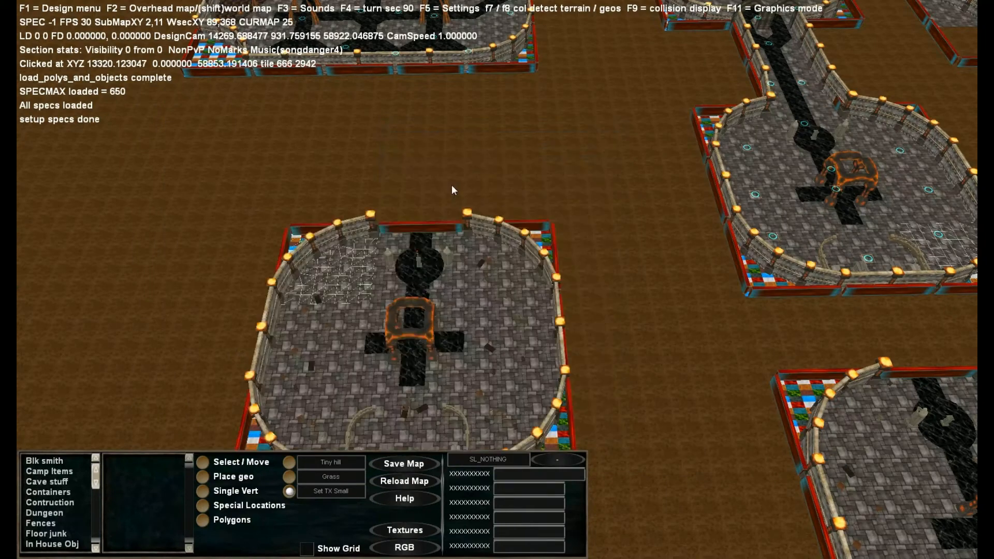
# Inspect the arena copies placed around the original and compare them with it
pyautogui.press('s')
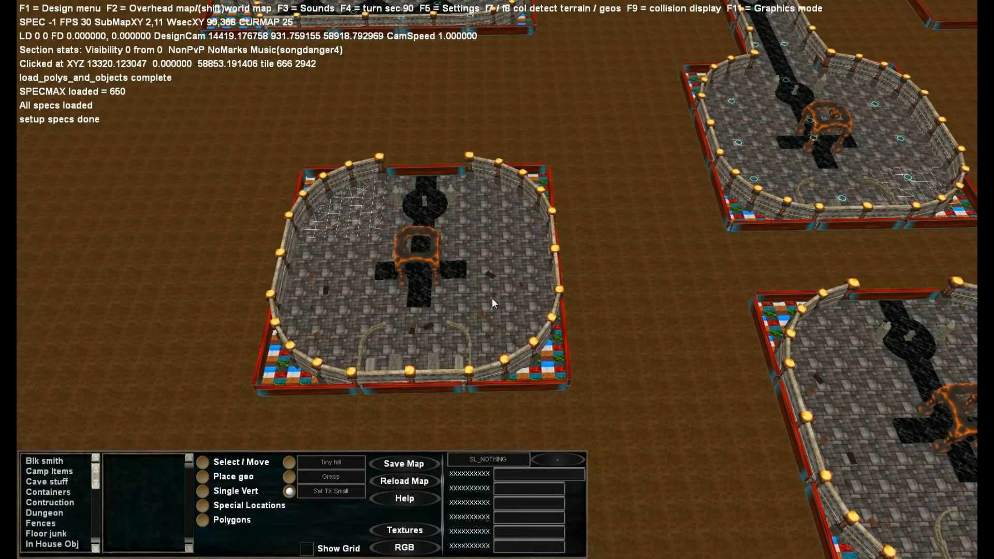
pyautogui.press('d')
pyautogui.press('d')
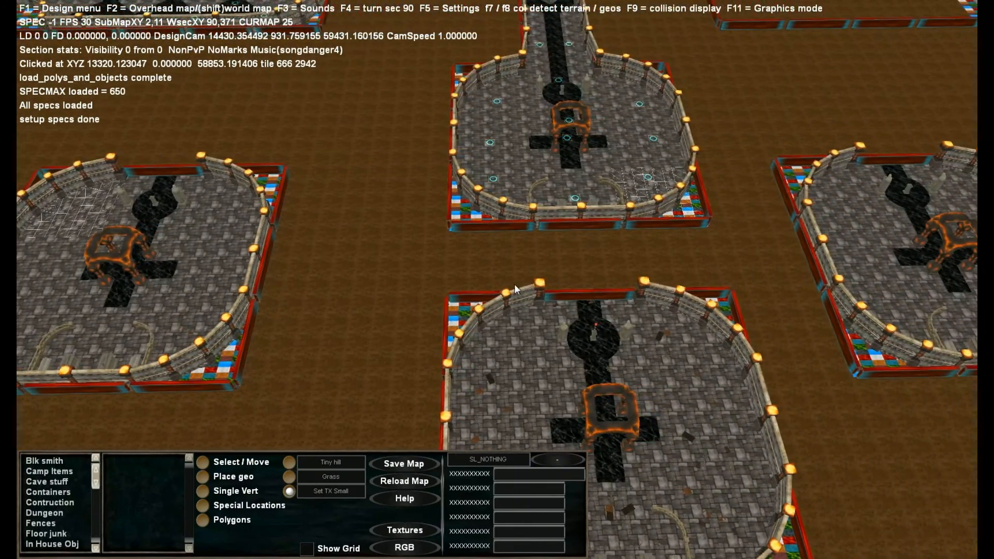
pyautogui.press('a')
pyautogui.press('a')
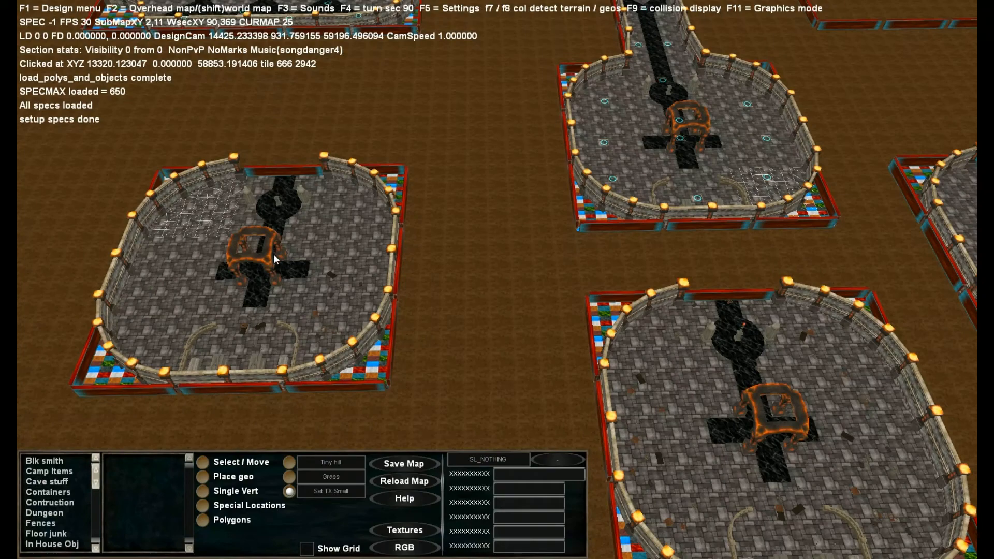
pyautogui.press('d')
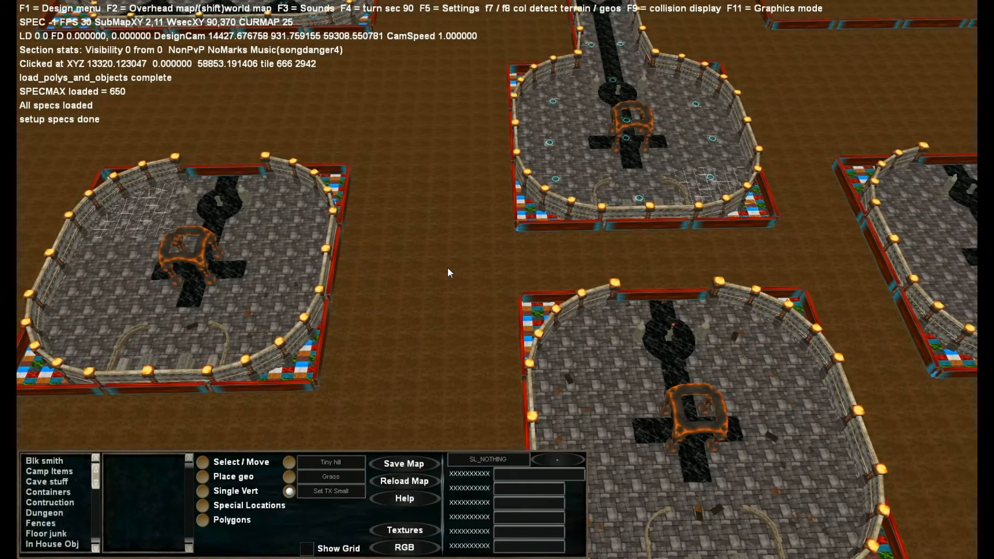
pyautogui.press('w')
pyautogui.press('d')
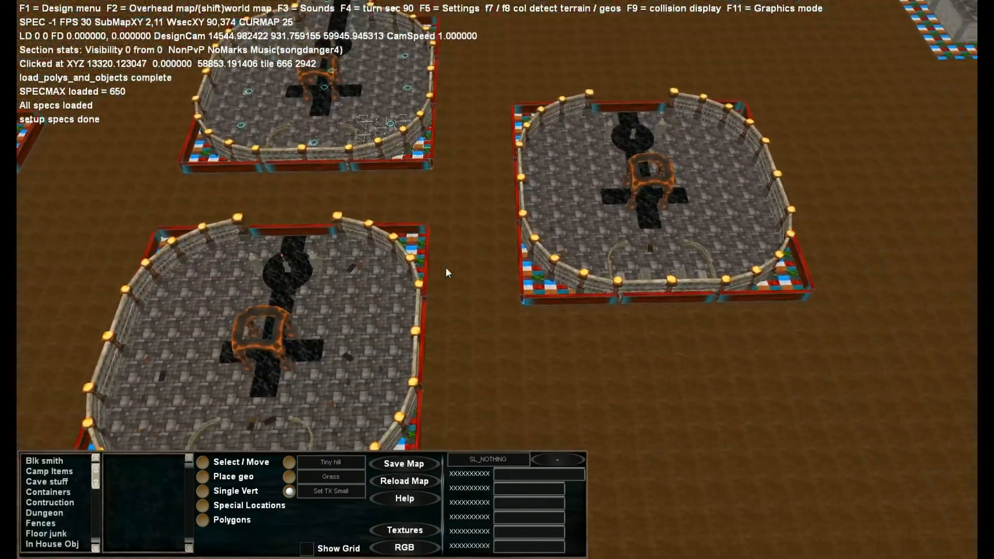
pyautogui.press('s')
pyautogui.press('d')
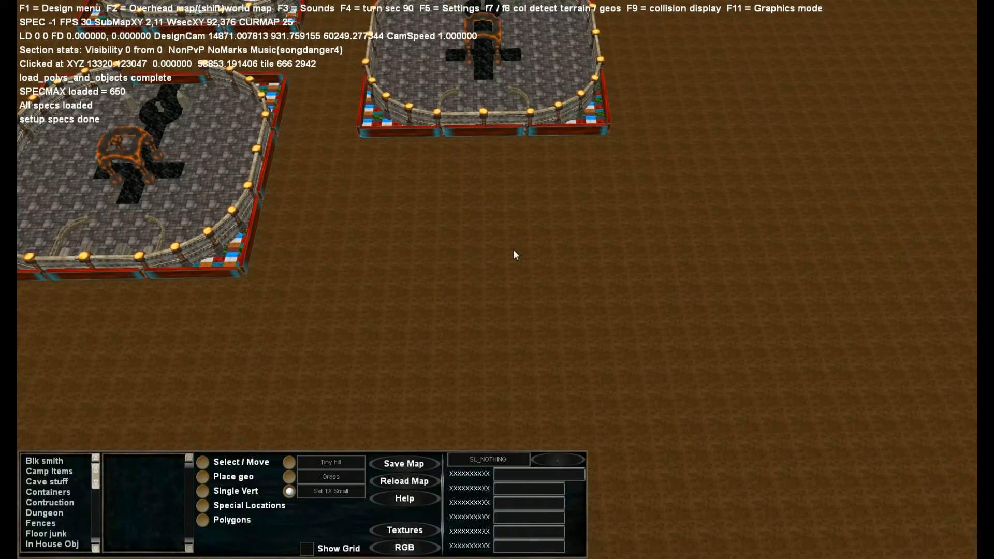
# Review the designer settings and functions, including the Hill/Valley size, and close them without changing a value
pyautogui.press('Right')
pyautogui.press('Right')
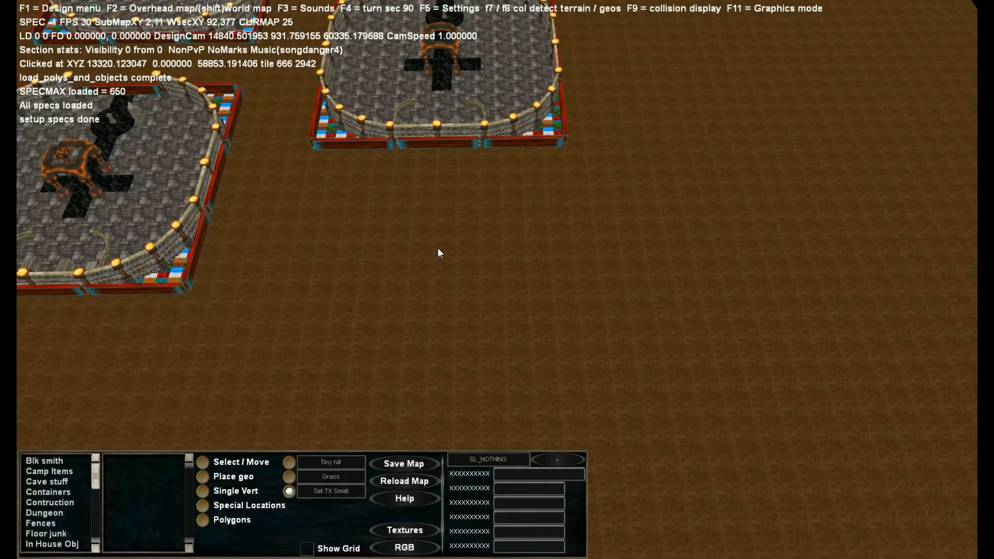
pyautogui.press('Right')
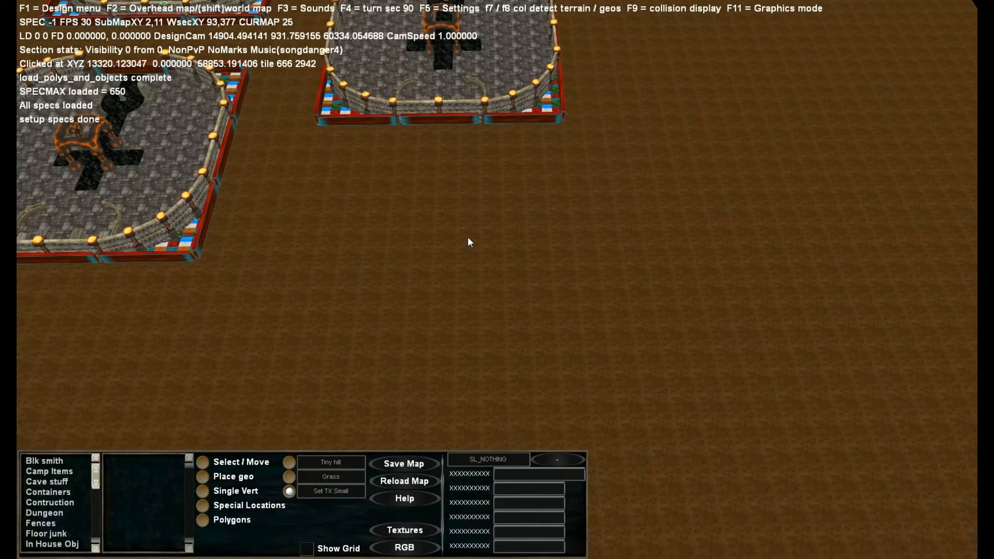
pyautogui.press('F5')
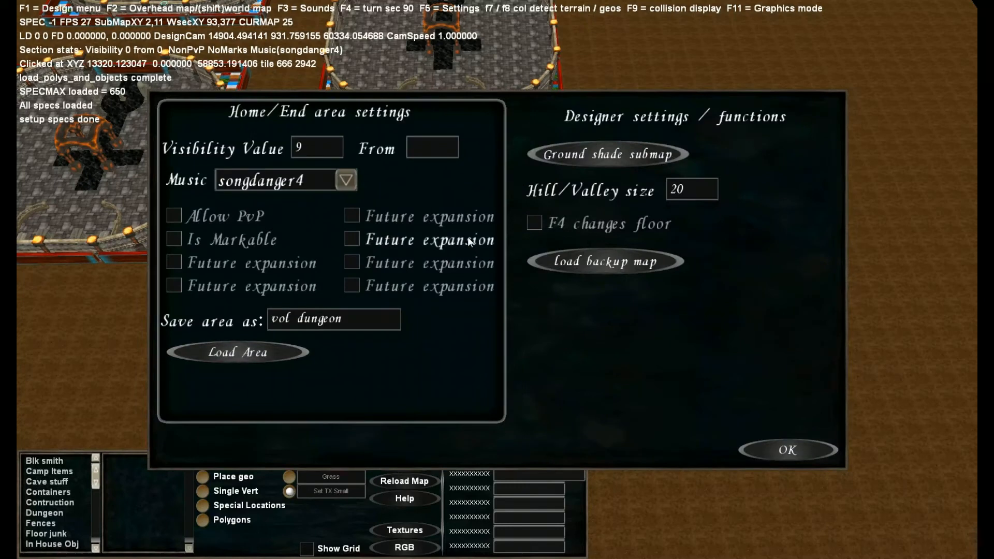
pyautogui.click(698, 189)
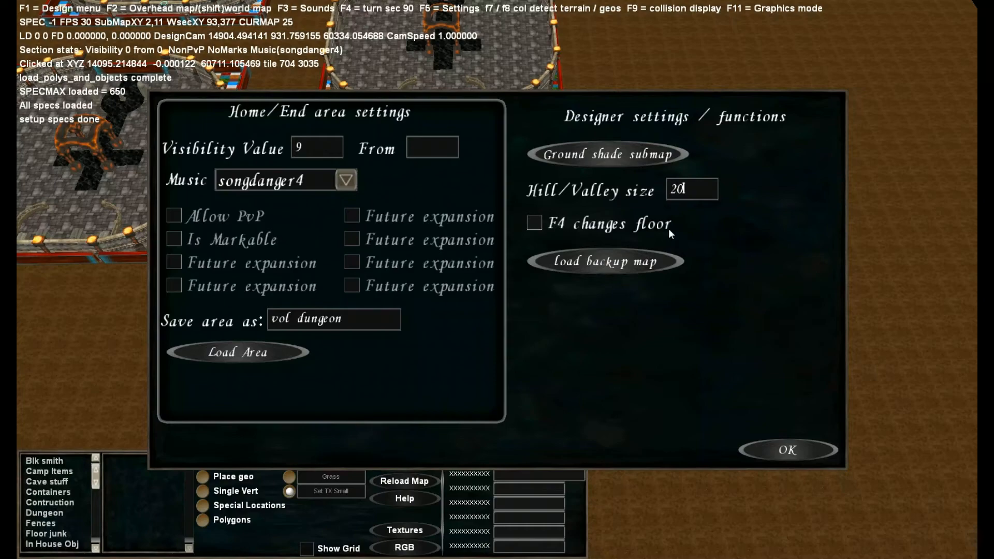
pyautogui.click(787, 450)
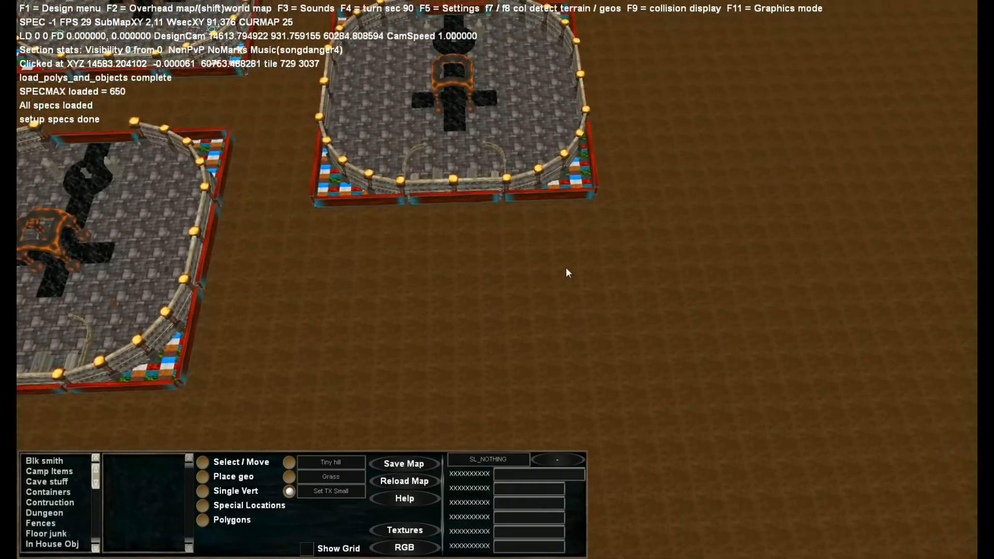
# Switch off the collision display at the near right corner of the arena copy on the right
pyautogui.press('w')
pyautogui.press('d')
pyautogui.scroll(2, 562, 275)
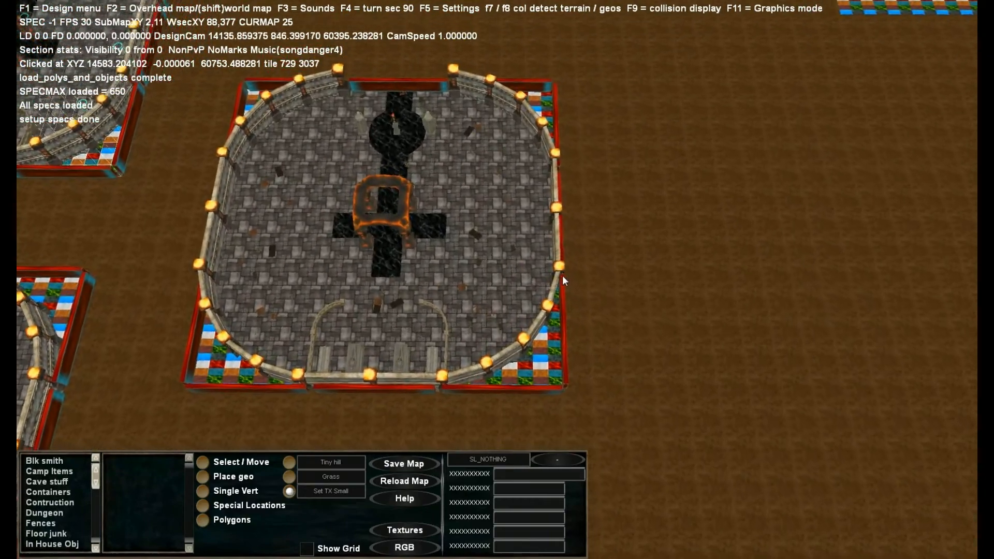
pyautogui.scroll(5, 562, 276)
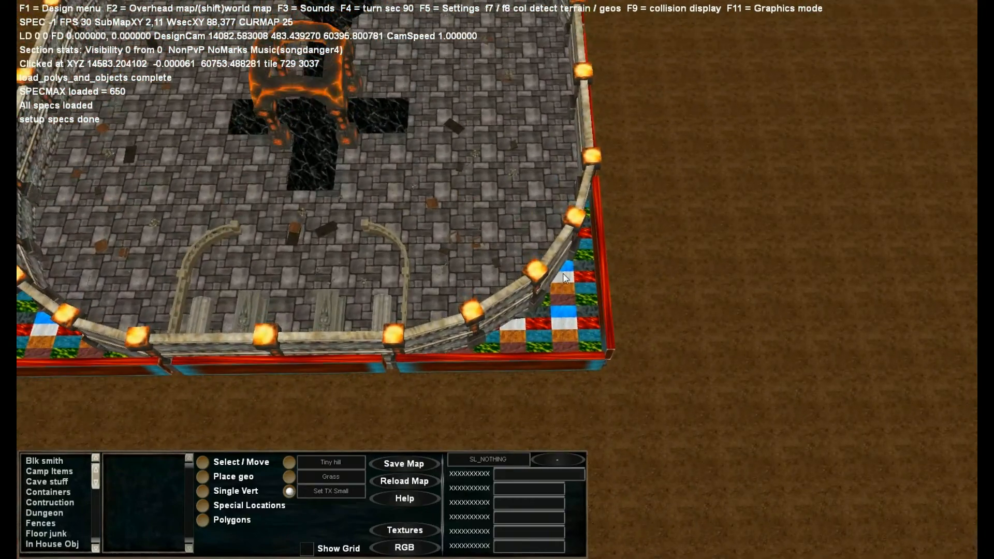
pyautogui.press('F9')
# Rotate the arena copy's near right corner section in 90-degree turns through a full circle
pyautogui.press('a')
pyautogui.moveTo(595, 256); pyautogui.dragTo(603, 258, button='right')
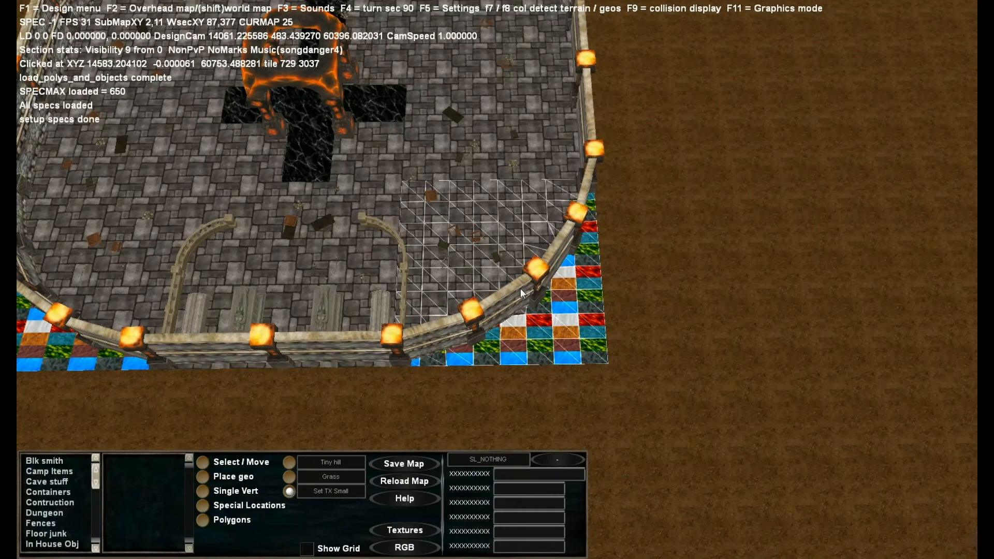
pyautogui.press('F4')
pyautogui.press('F4')
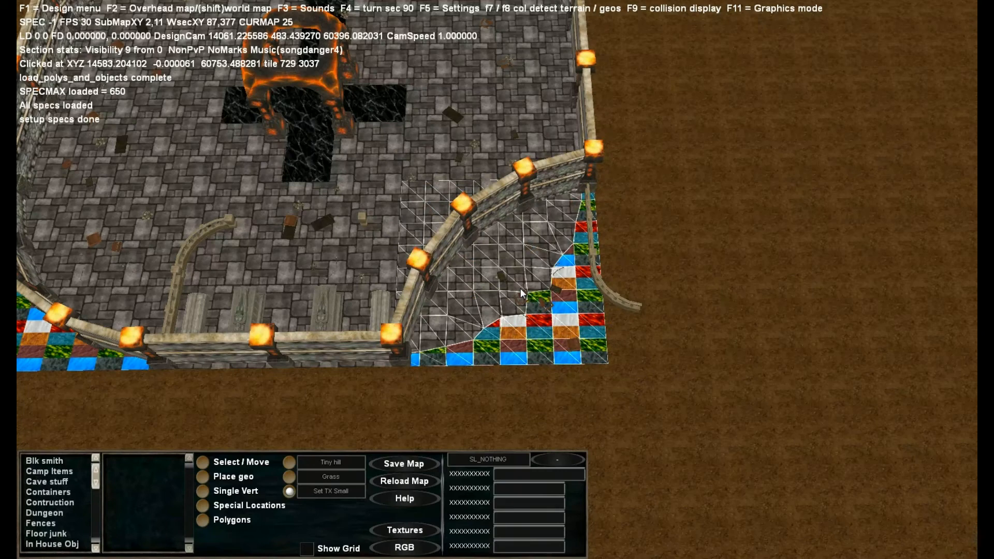
pyautogui.press('F4')
pyautogui.press('F4')
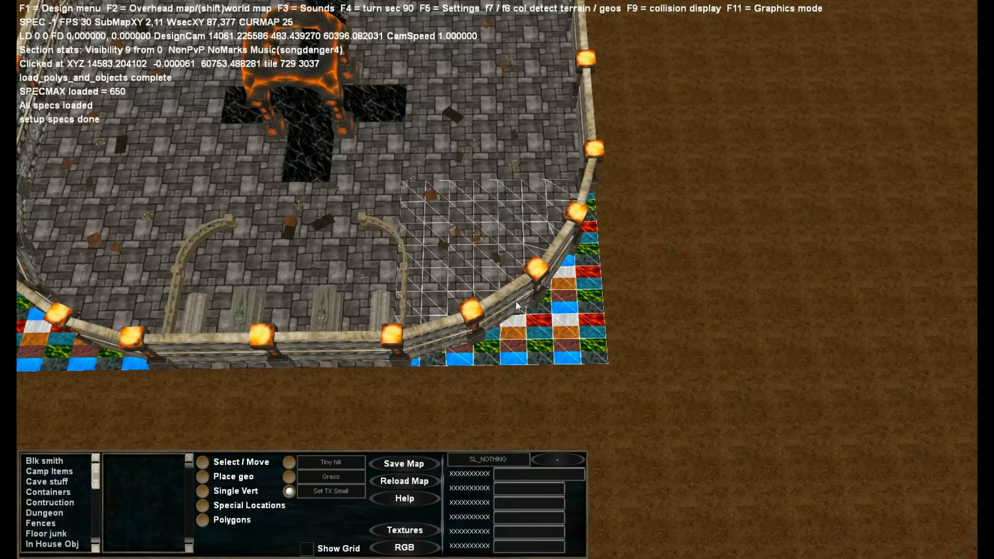
# Enable the F4 changes floor option and rotate the corner section with its floor through four 90-degree turns
pyautogui.press('F5')
pyautogui.click(572, 223)
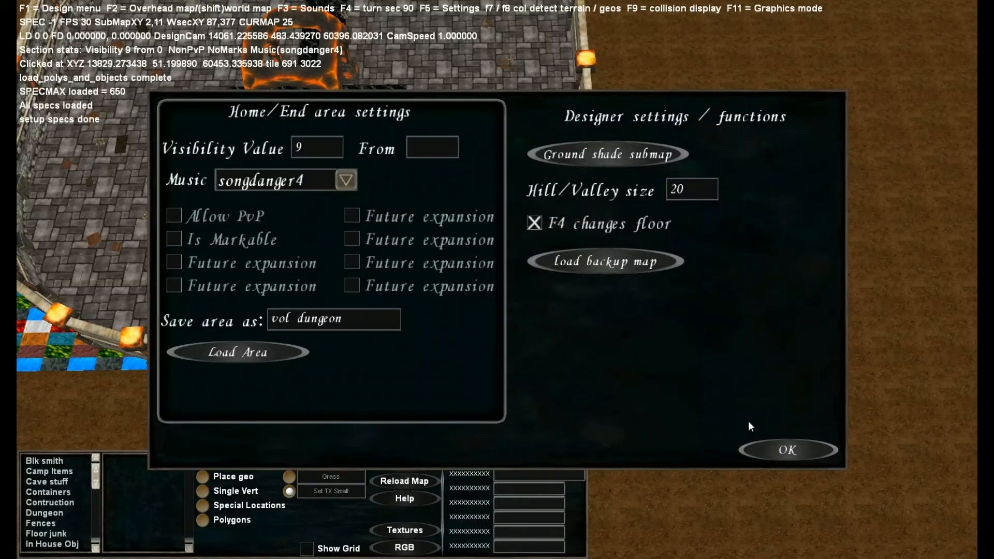
pyautogui.click(780, 455)
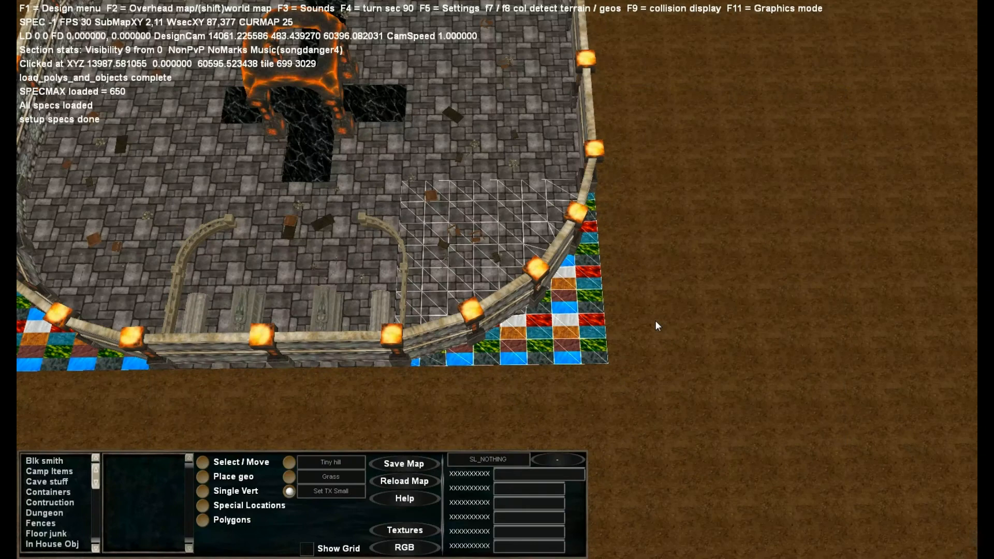
pyautogui.press('F4')
pyautogui.press('F4')
pyautogui.press('F4')
pyautogui.press('F4')
# Disable the F4 changes floor option in the designer settings
pyautogui.press('F5')
pyautogui.click(589, 223)
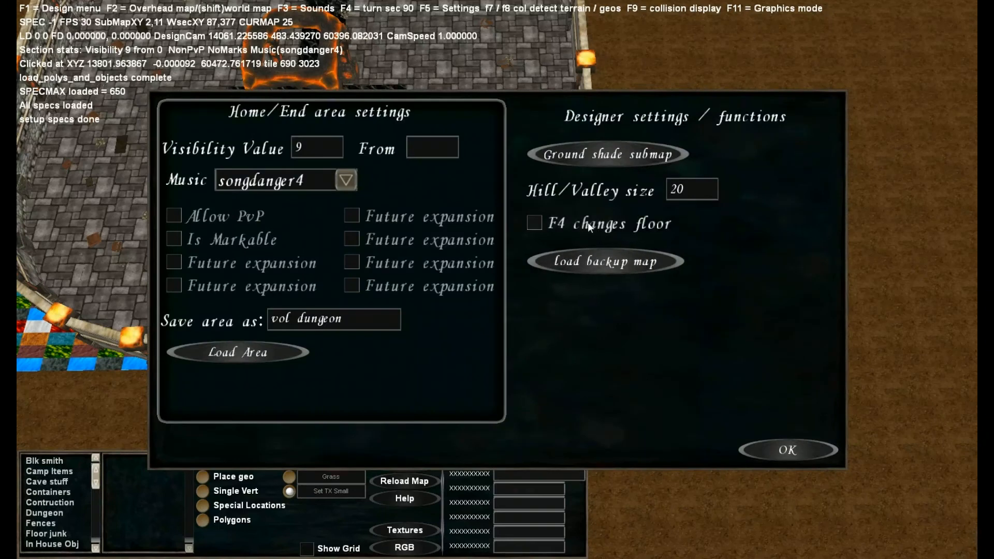
pyautogui.click(783, 450)
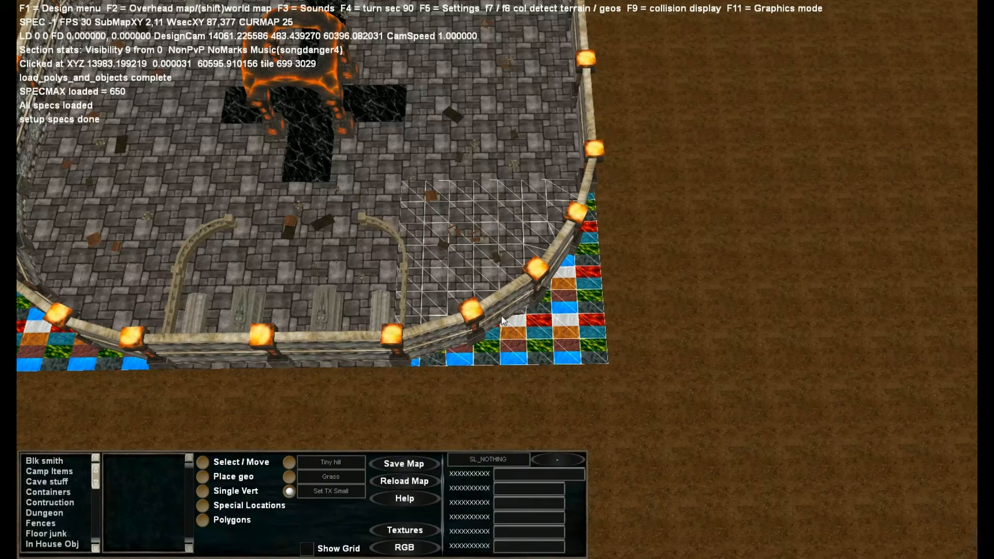
pyautogui.press('a')
pyautogui.press('w')
pyautogui.press('s')
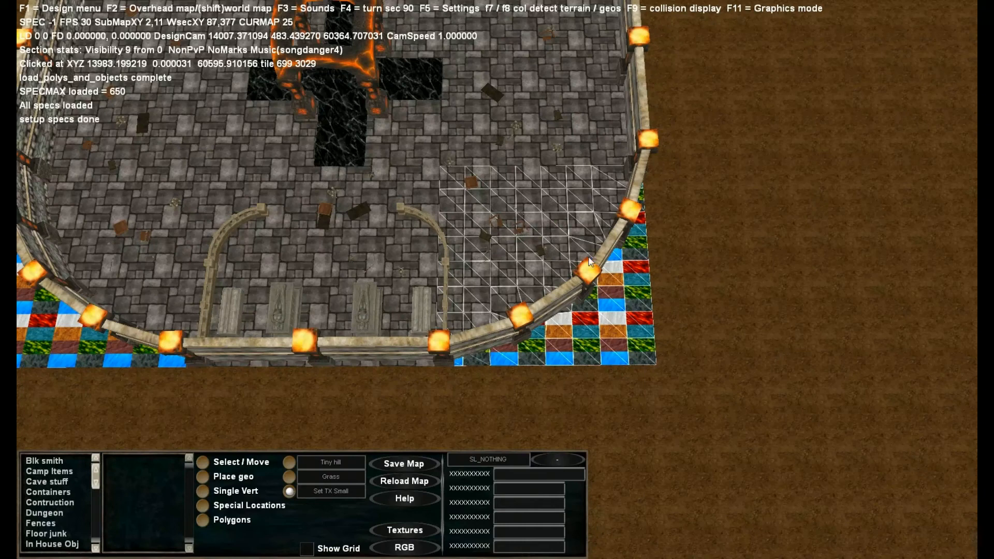
pyautogui.press('w')
pyautogui.moveTo(544, 248); pyautogui.dragTo(543, 222, button='right')
pyautogui.press('s')
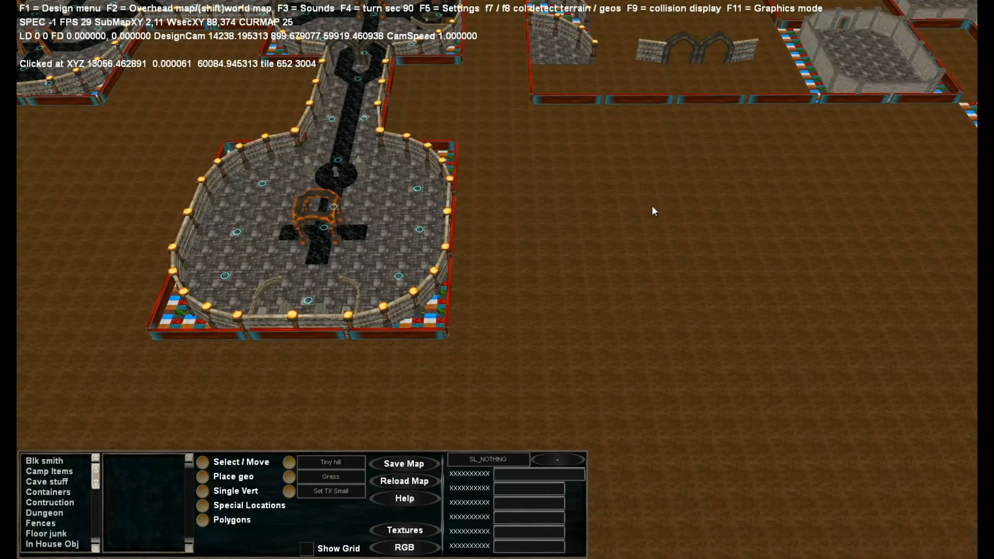
pyautogui.press('d')
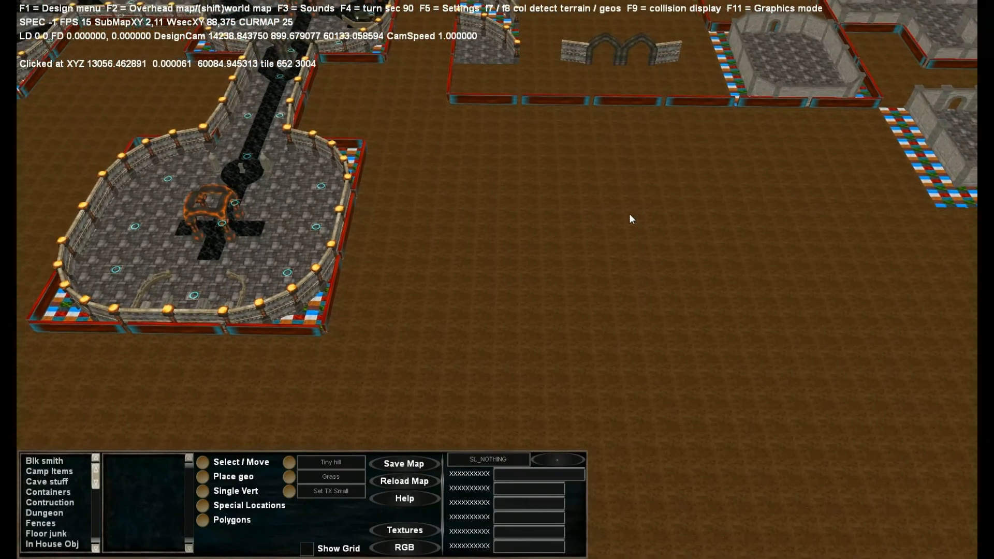
# Browse the map backups from the designer settings and load the backup mapfp25 2016-10-16.map
pyautogui.press('F5')
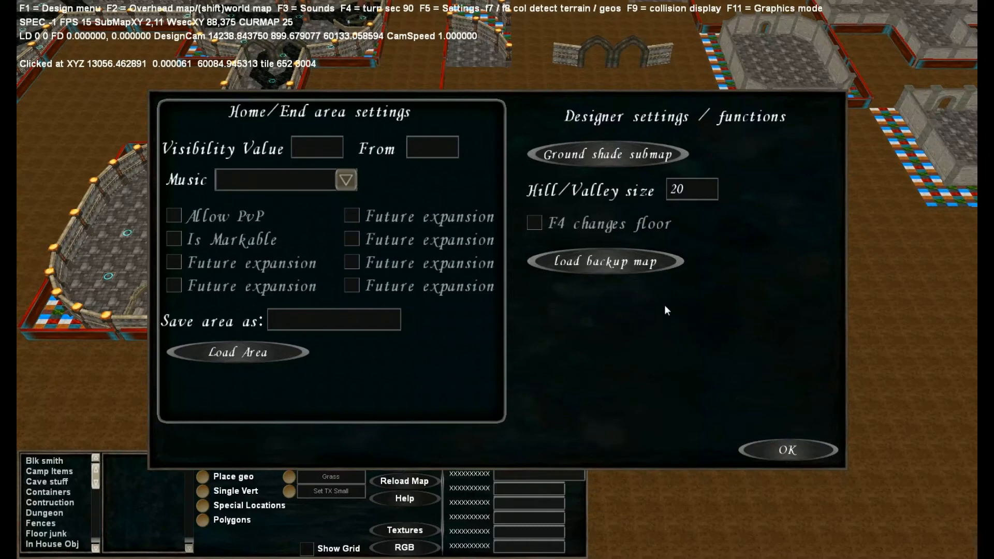
pyautogui.click(601, 262)
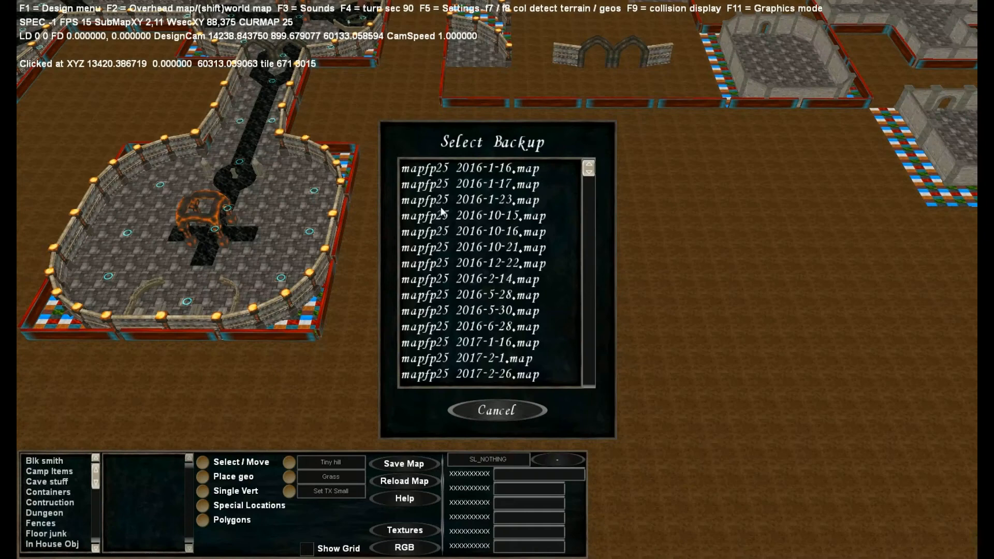
pyautogui.moveTo(588, 169); pyautogui.dragTo(593, 328)
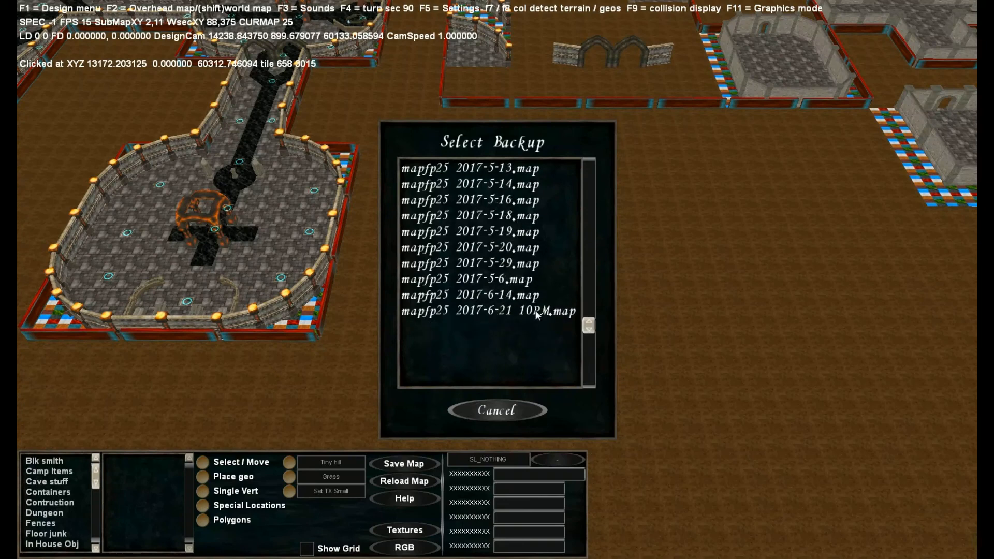
pyautogui.moveTo(589, 330); pyautogui.dragTo(591, 339)
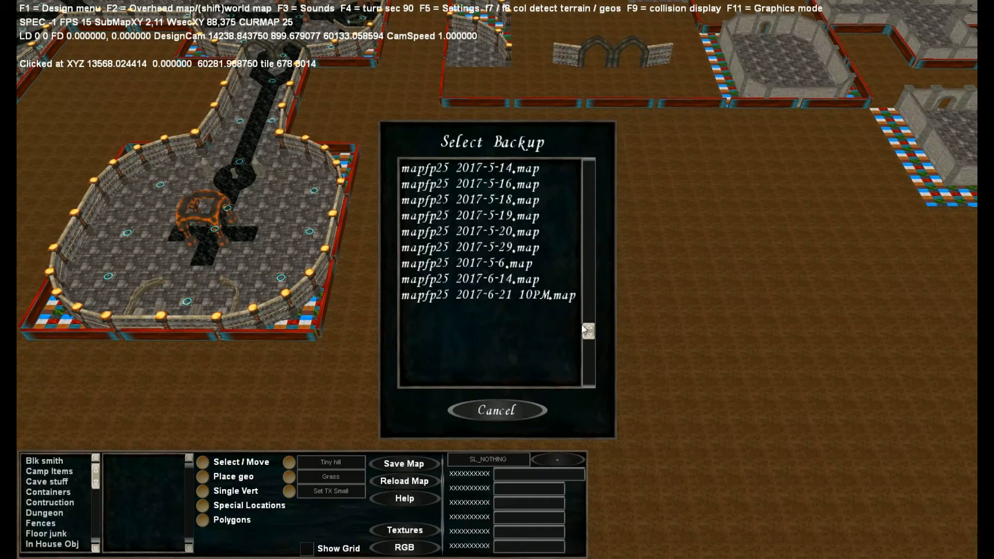
pyautogui.moveTo(589, 336); pyautogui.dragTo(595, 174)
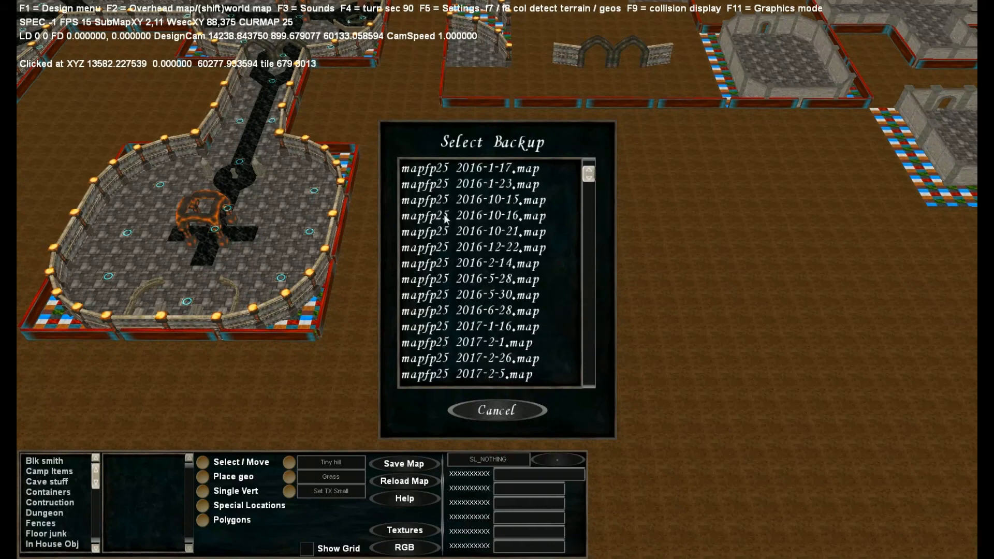
pyautogui.click(501, 219)
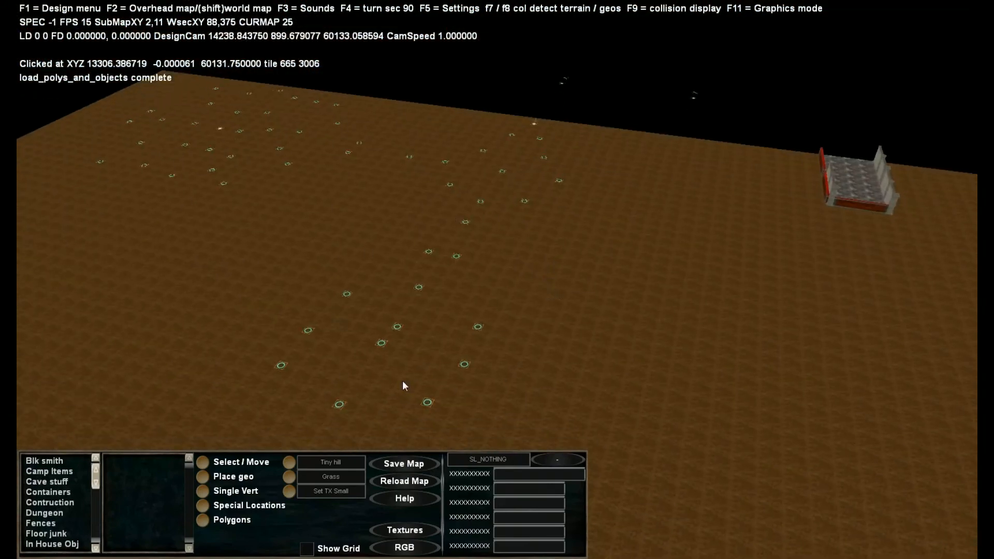
# Look over the loaded backup's terrain and structures, and reload the current map to replace it
pyautogui.moveTo(447, 266); pyautogui.dragTo(539, 234, button='right')
pyautogui.press('w')
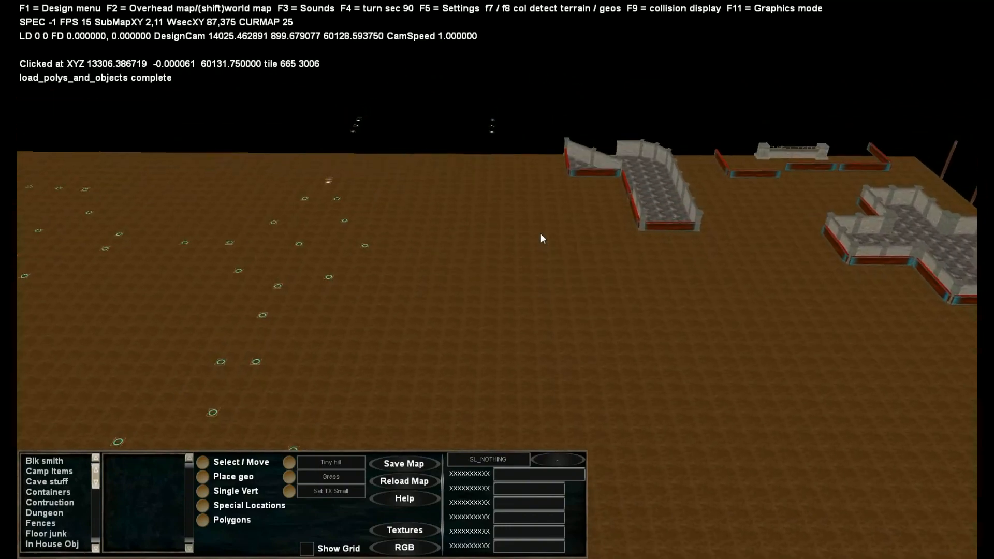
pyautogui.press('s')
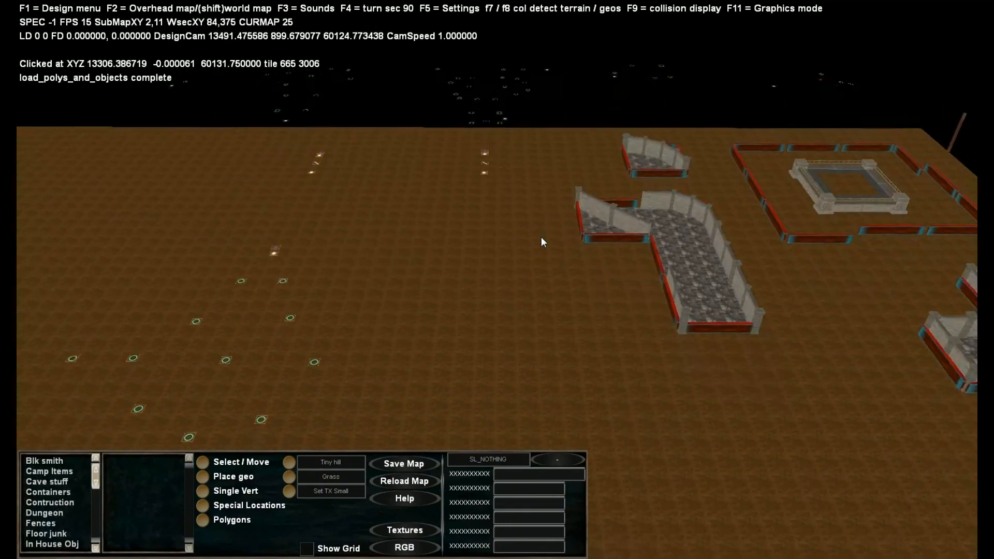
pyautogui.press('a')
pyautogui.press('s')
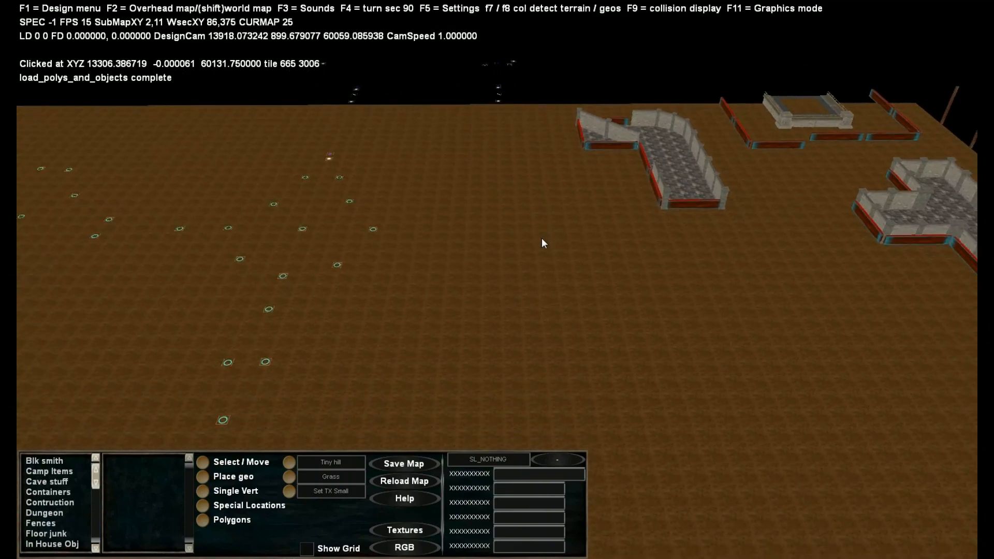
pyautogui.moveTo(552, 235); pyautogui.dragTo(551, 241, button='right')
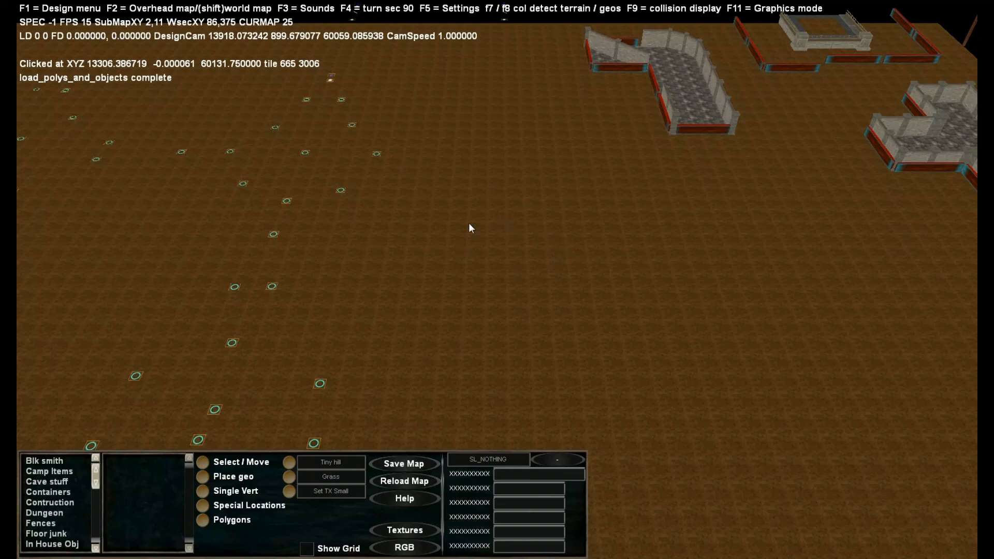
pyautogui.click(404, 481)
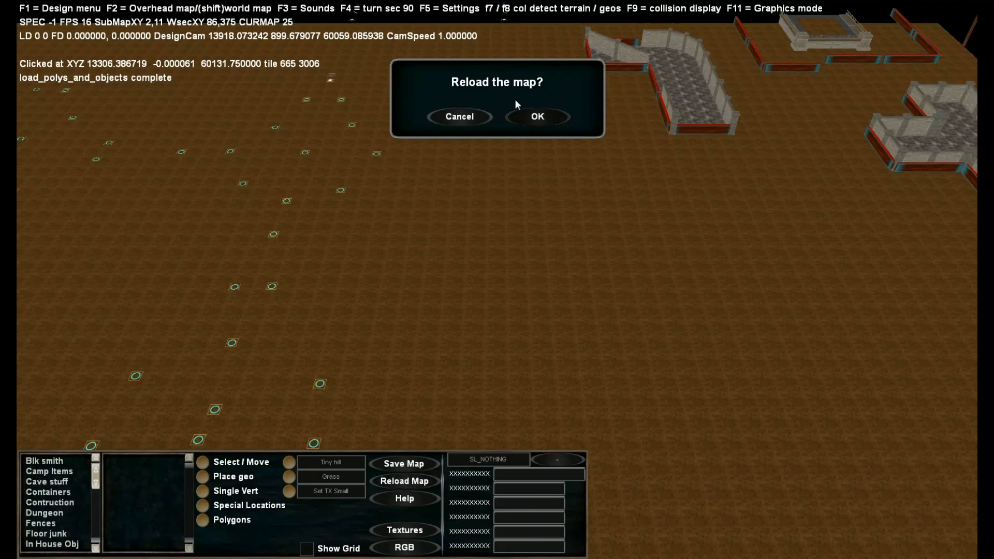
pyautogui.click(538, 117)
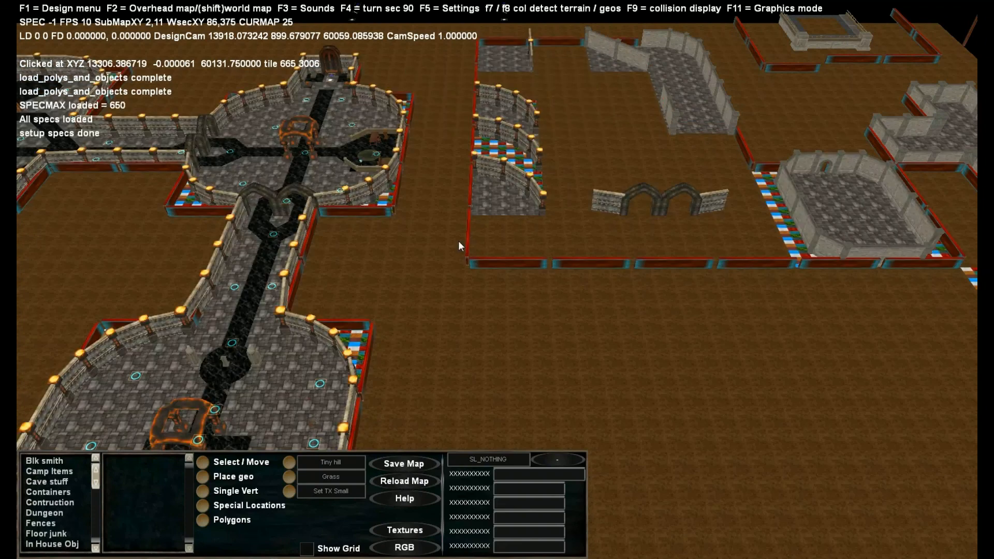